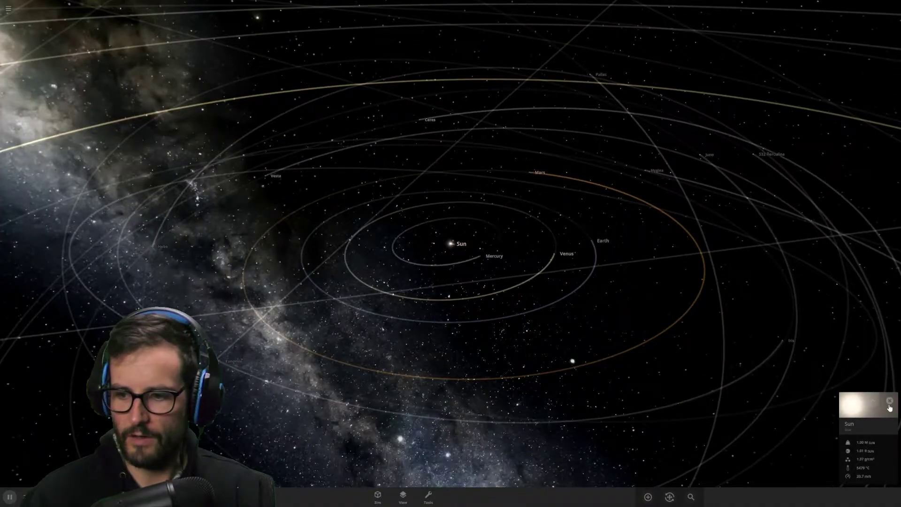
Replace the Sun with the star Stephenson 2-18 through the Sun's object actions.
click(873, 403)
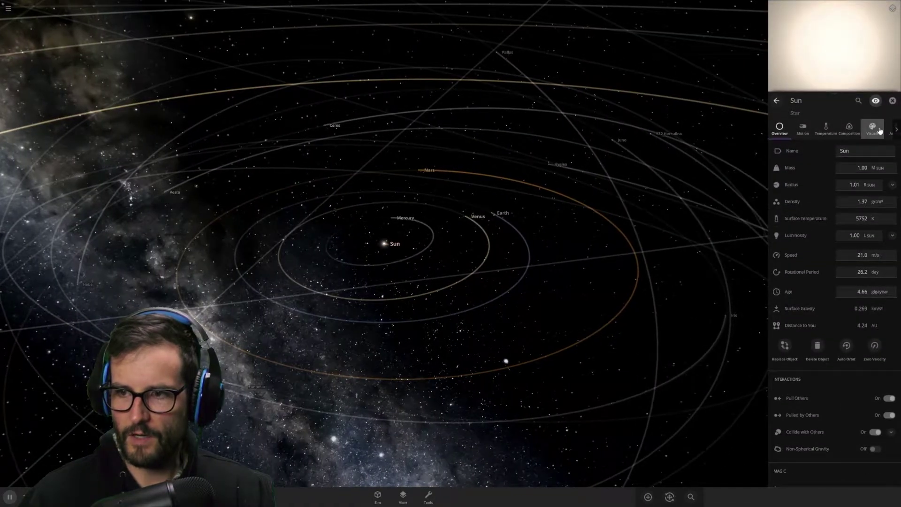
scroll(367, 221, up, 5)
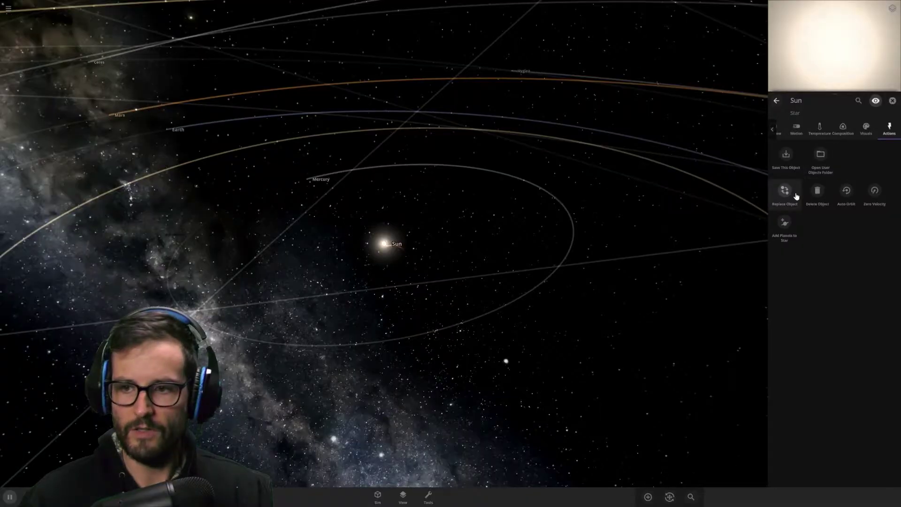
click(785, 190)
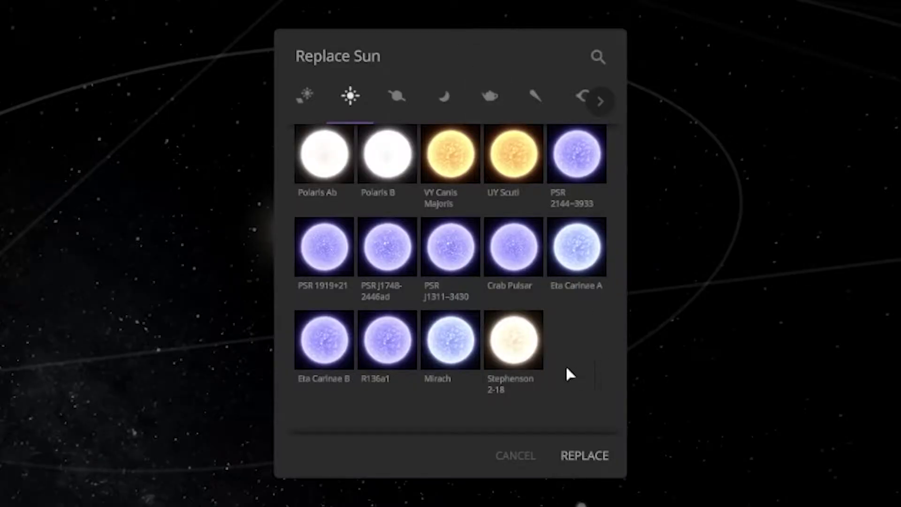
click(522, 345)
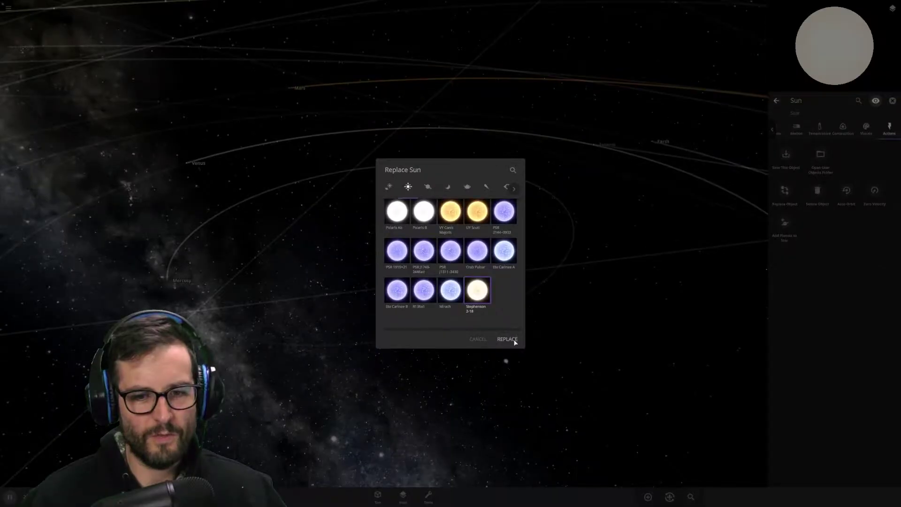
click(596, 459)
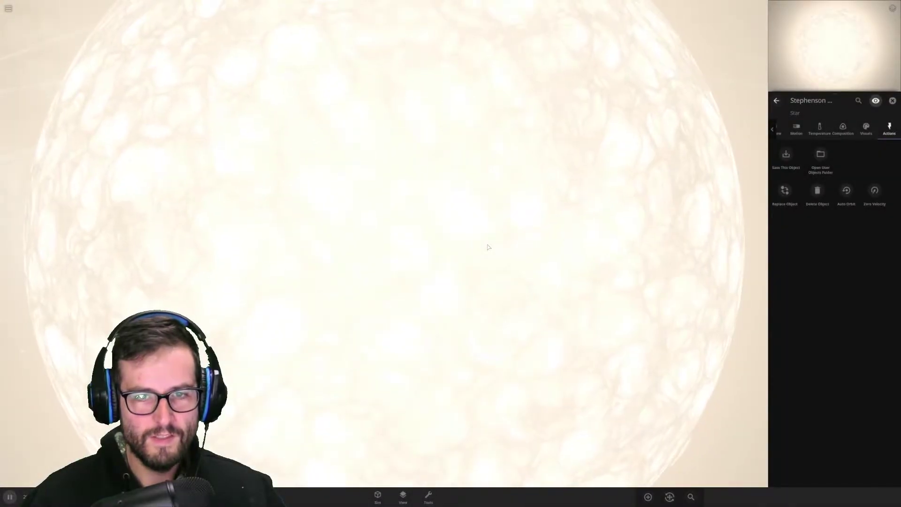
Examine the size of Stephenson 2-18 against the orbits of Uranus, Neptune and the outer bodies from several angles.
scroll(406, 231, down, 5)
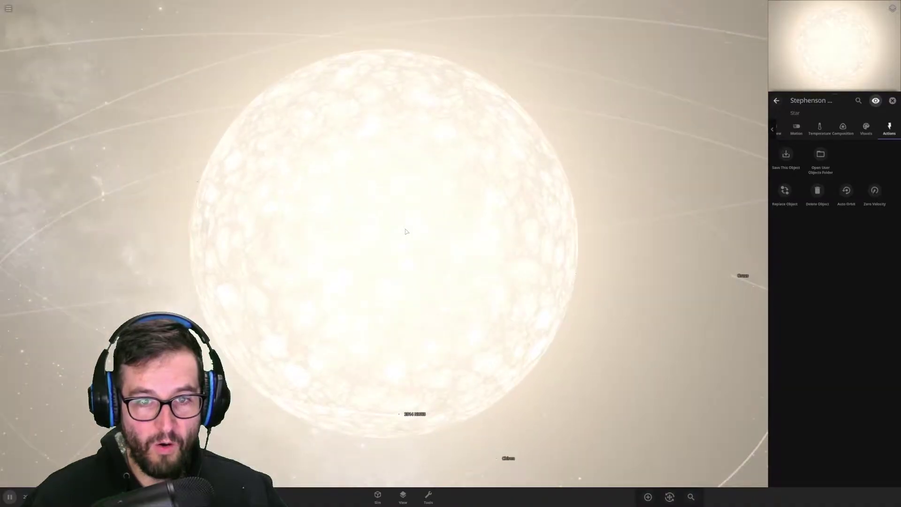
scroll(429, 254, down, 3)
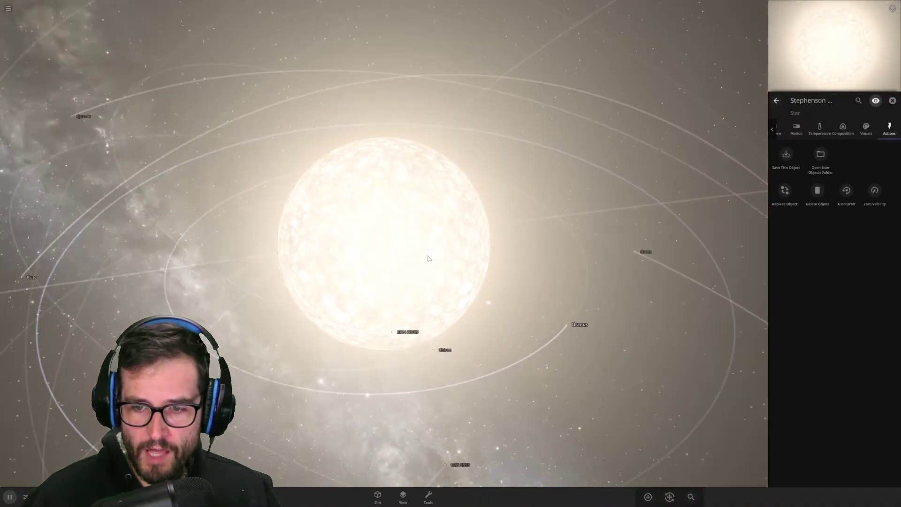
drag(374, 261, 566, 289)
scroll(443, 234, down, 2)
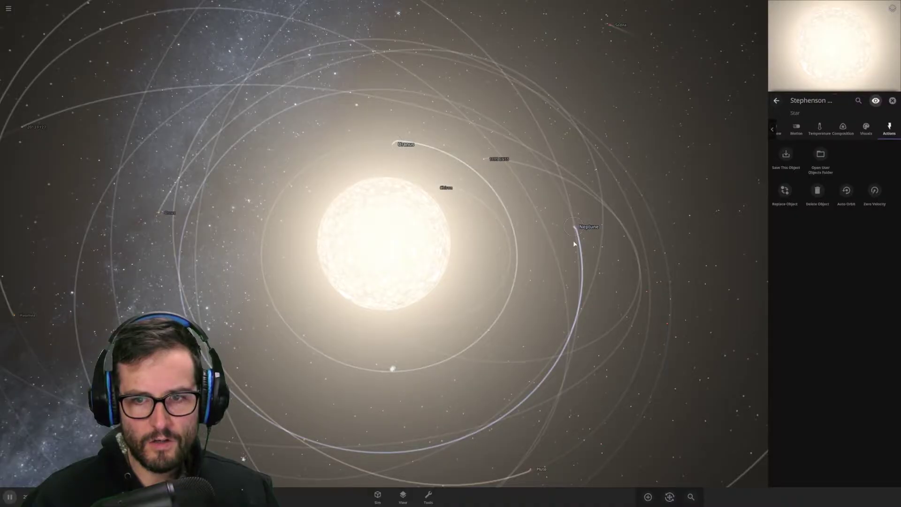
scroll(574, 243, down, 3)
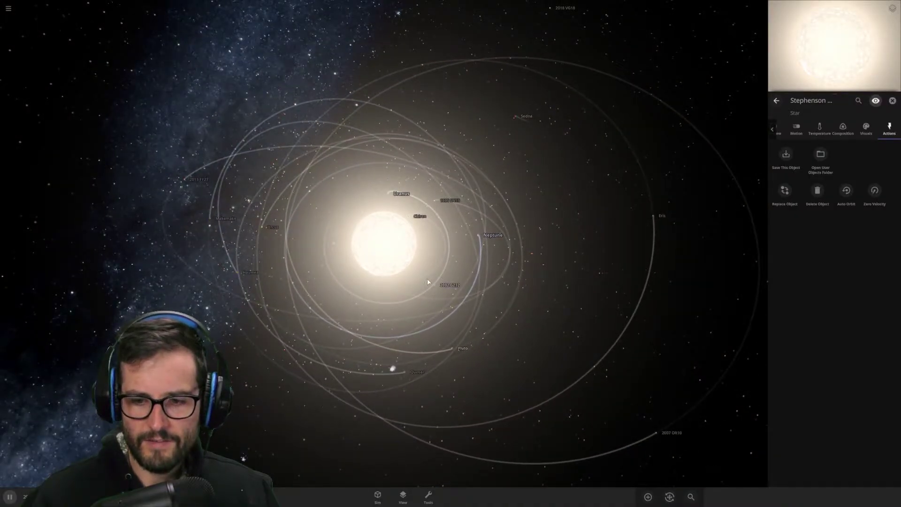
scroll(428, 282, up, 3)
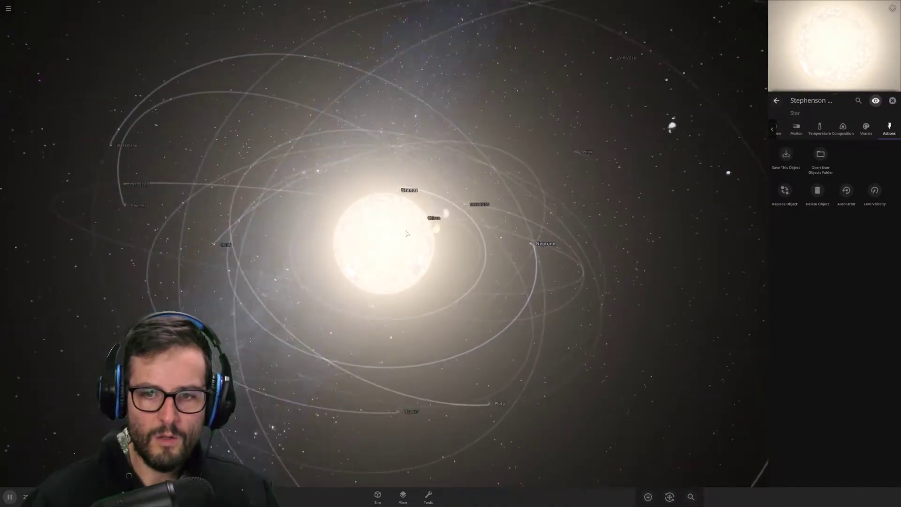
scroll(390, 244, up, 4)
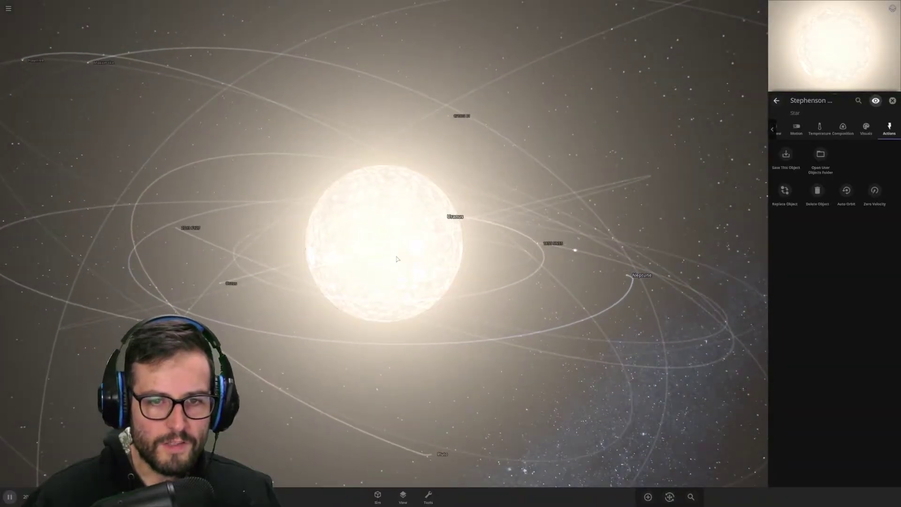
scroll(551, 247, up, 3)
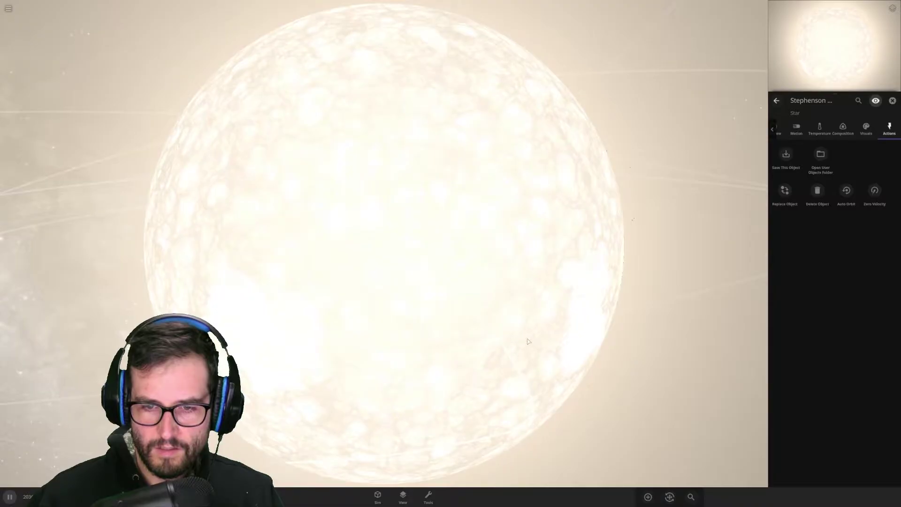
scroll(489, 253, down, 5)
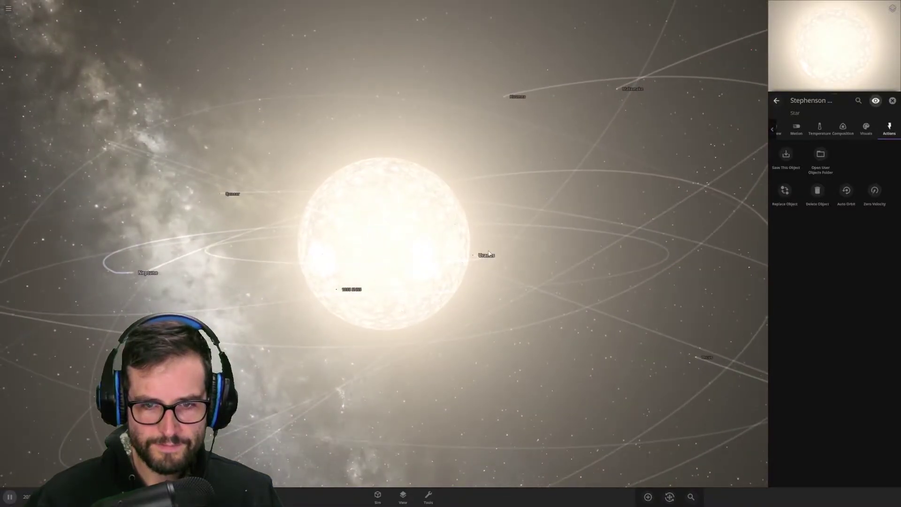
Select Uranus and examine it up close and from farther away against the surface of Stephenson 2-18.
click(473, 256)
scroll(386, 263, up, 4)
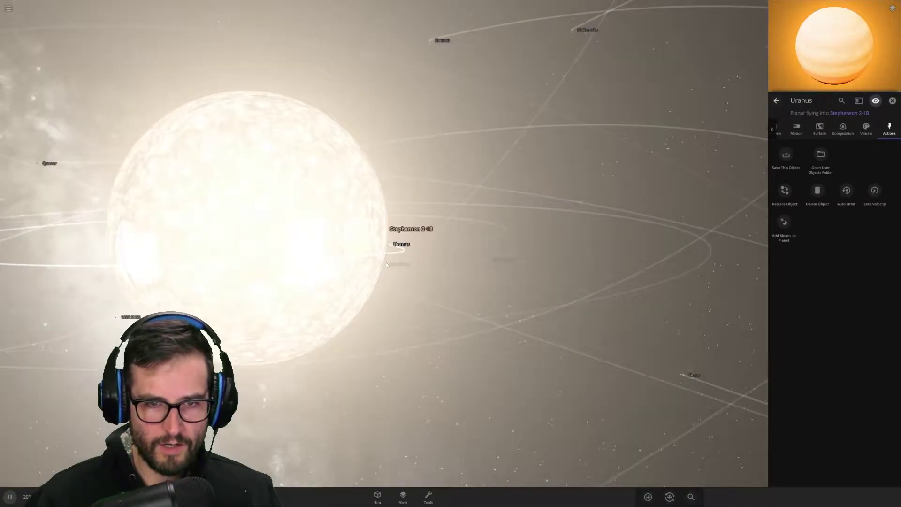
scroll(386, 263, up, 3)
scroll(386, 262, down, 3)
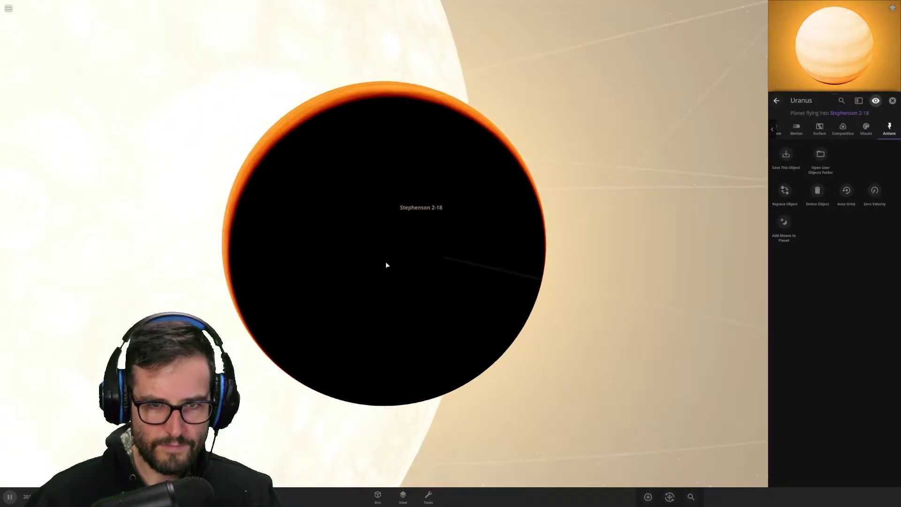
drag(386, 263, 659, 271)
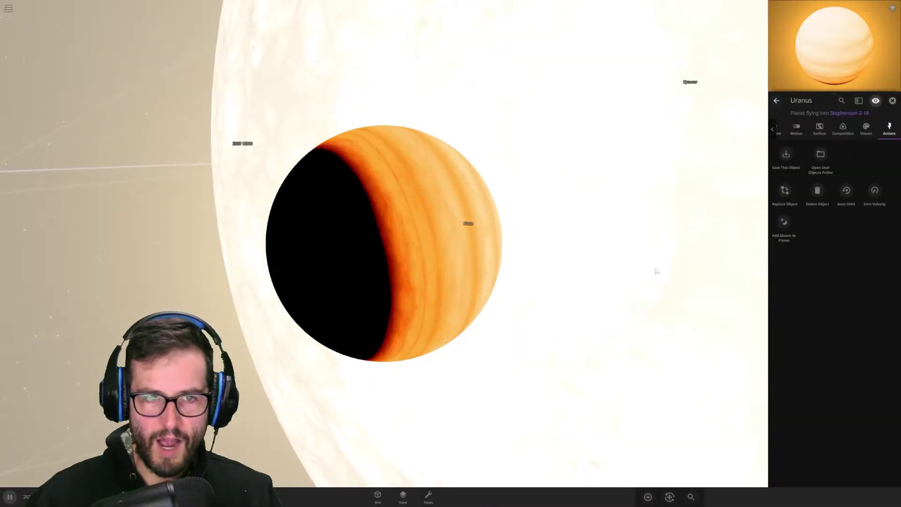
drag(475, 311, 527, 246)
scroll(483, 257, down, 5)
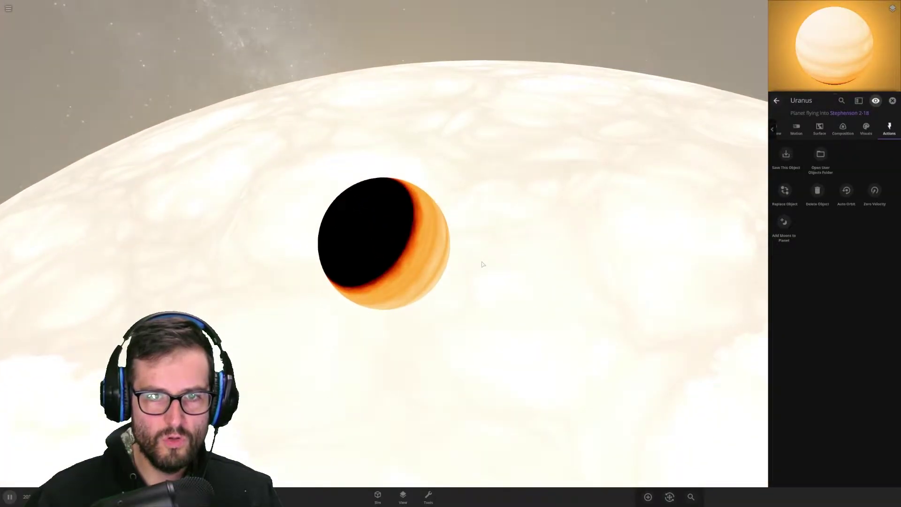
scroll(451, 281, down, 5)
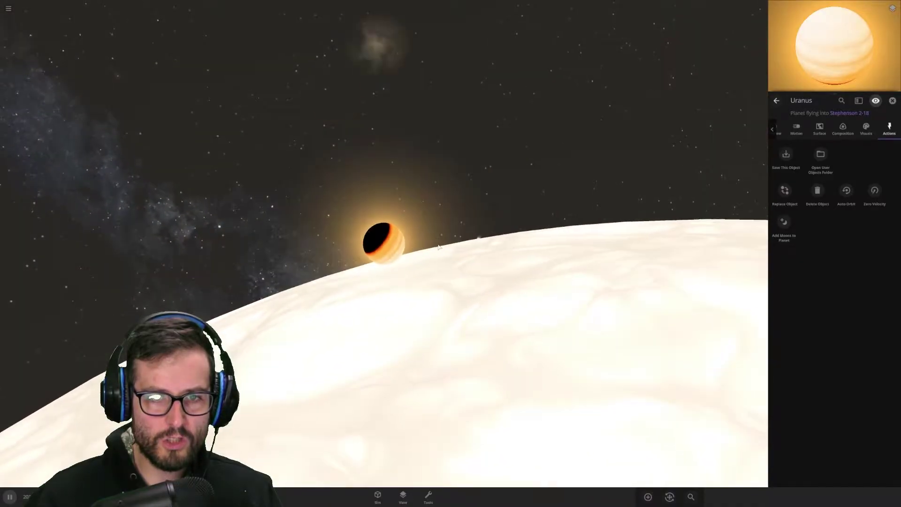
scroll(436, 246, down, 5)
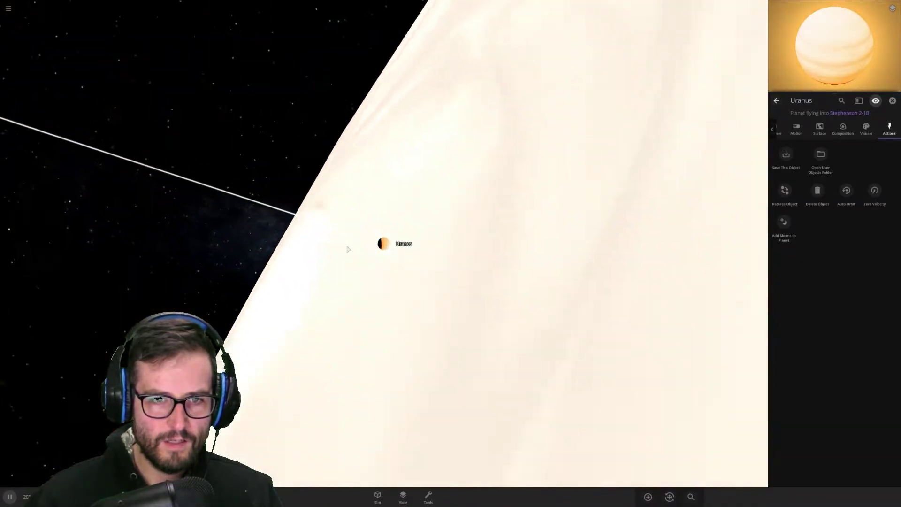
Focus on Neptune, view it from around its pole and open its overview properties.
double_click(348, 246)
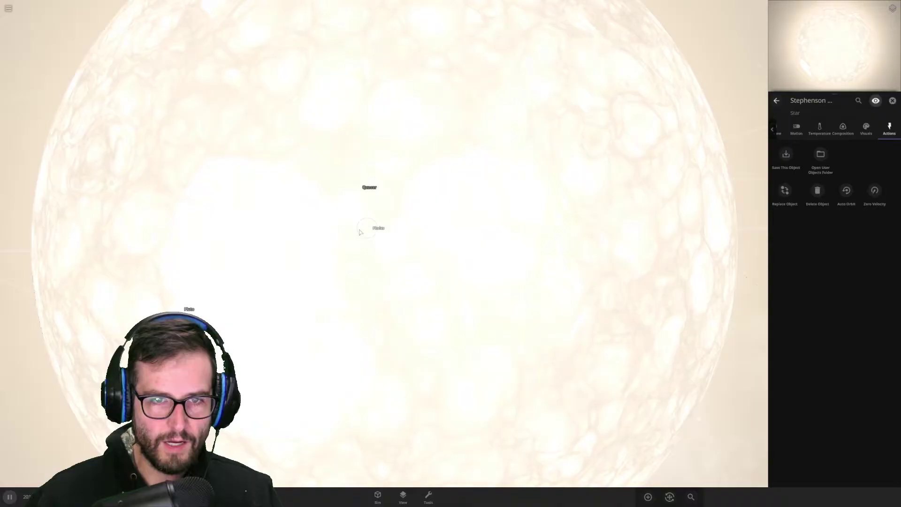
double_click(360, 232)
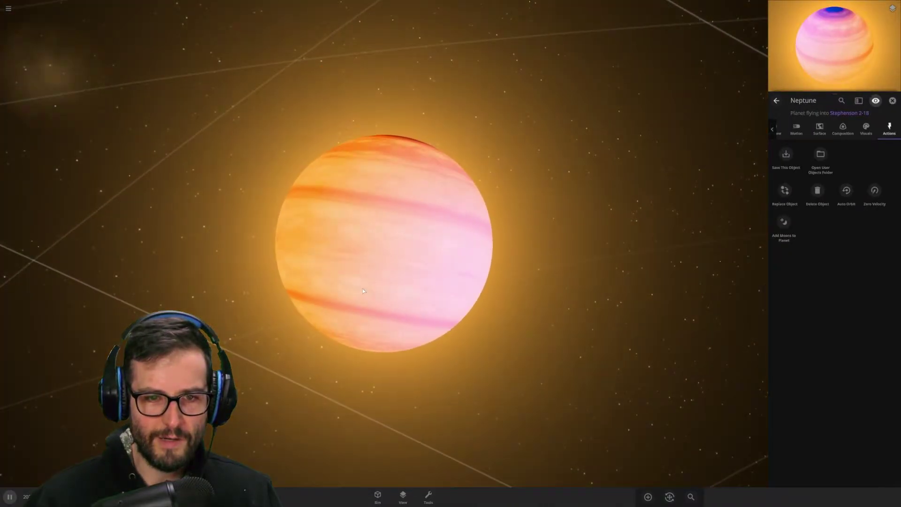
scroll(362, 291, down, 3)
drag(363, 291, 238, 233)
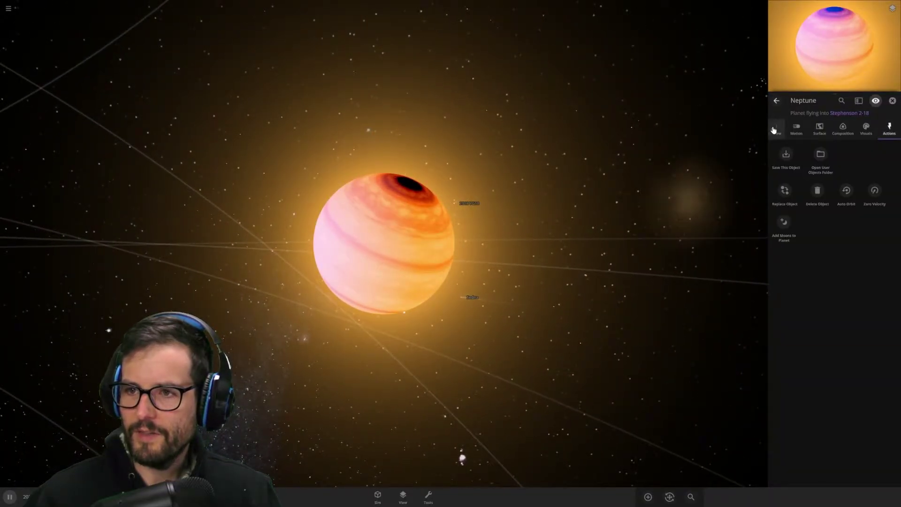
click(786, 138)
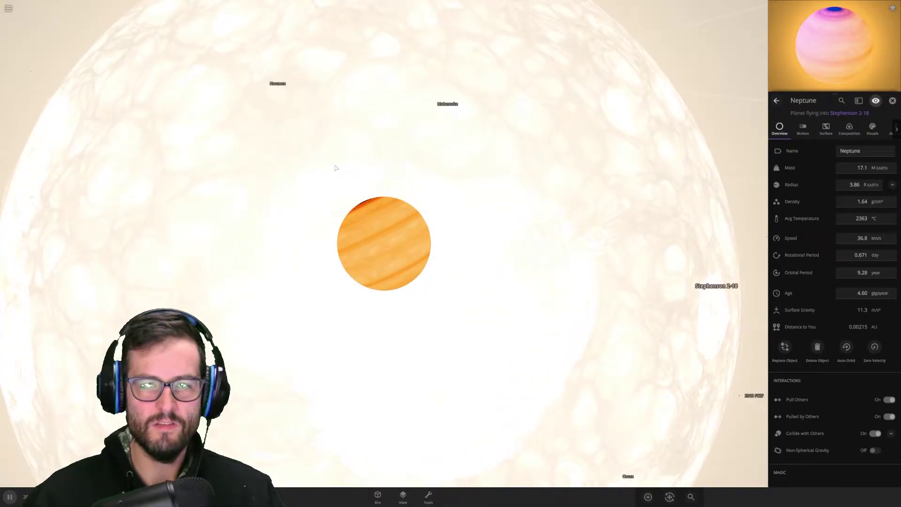
Compare Neptune with the disc of Stephenson 2-18, ending with the whole system in view.
drag(335, 168, 431, 186)
scroll(366, 224, down, 2)
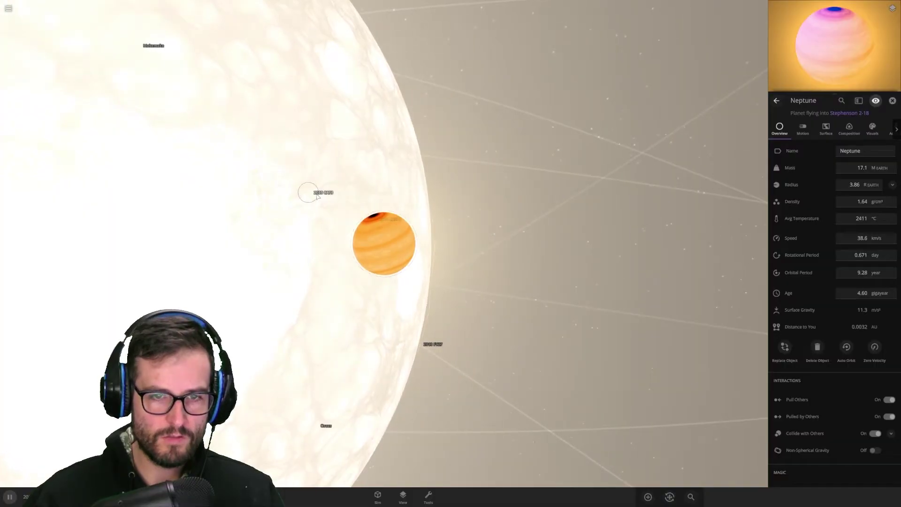
drag(366, 202, 340, 199)
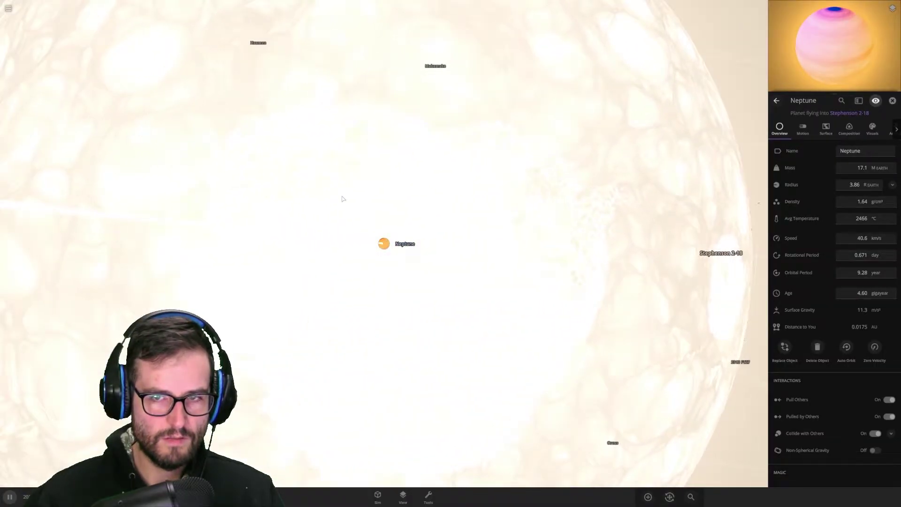
scroll(344, 197, down, 5)
scroll(449, 214, down, 4)
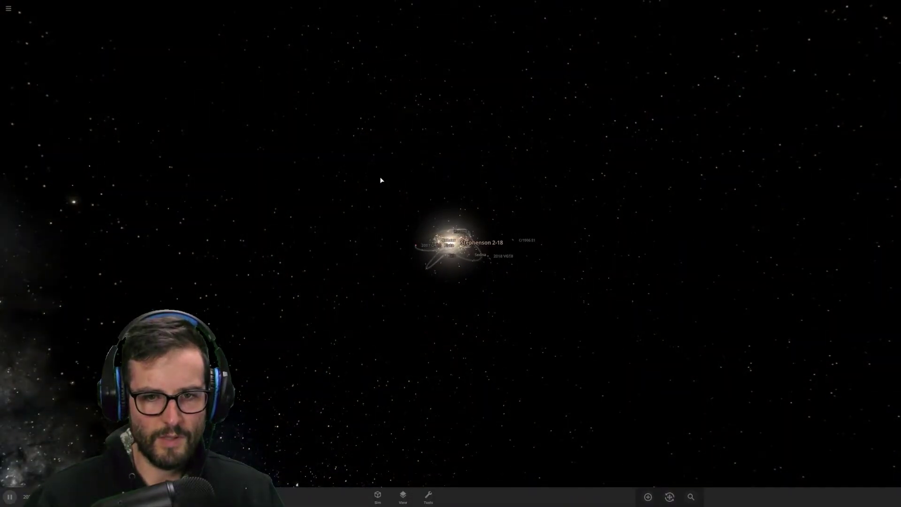
Add Earth in orbit around Stephenson 2-18, well outside the other bodies at a distance of about 0.03 ly.
drag(380, 178, 475, 302)
scroll(450, 256, up, 3)
scroll(450, 257, up, 5)
scroll(450, 257, down, 5)
scroll(475, 302, down, 4)
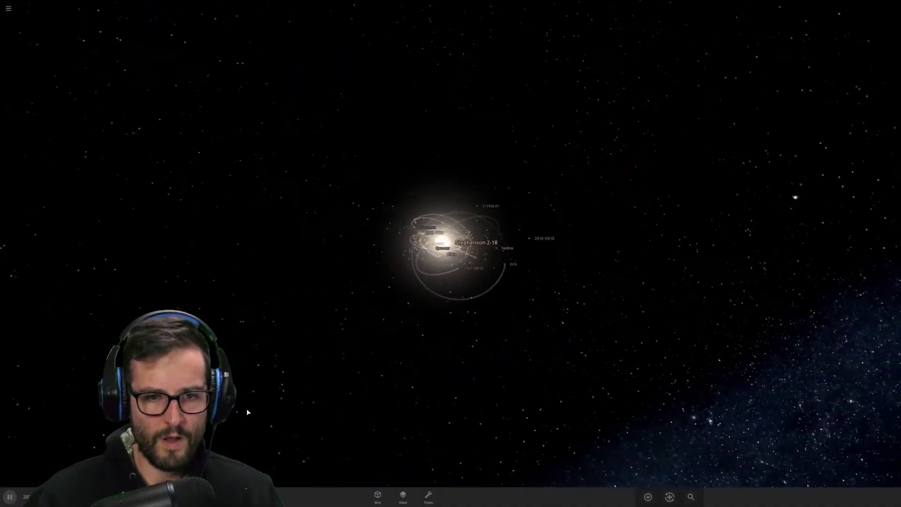
key(a)
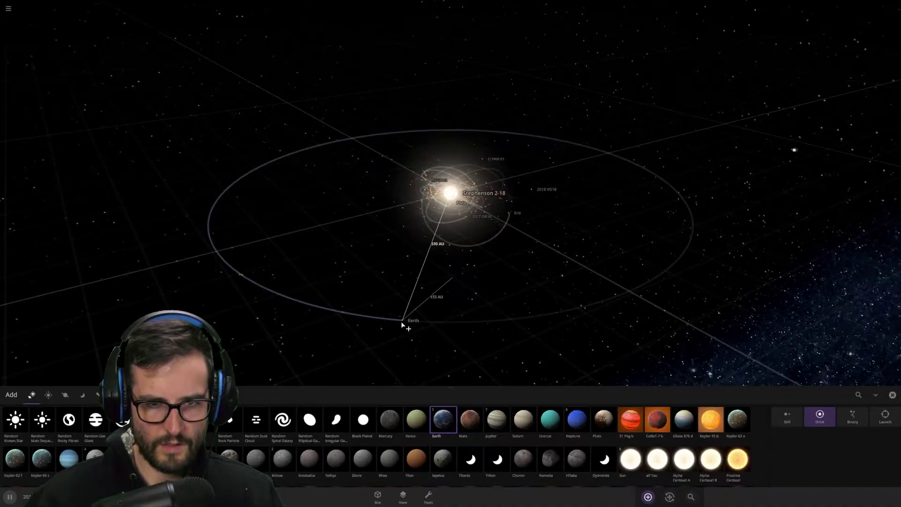
scroll(403, 324, down, 5)
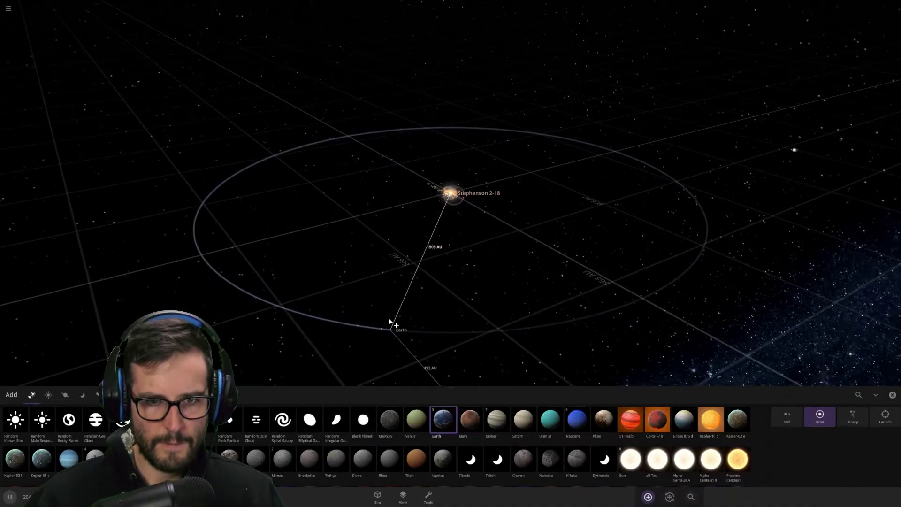
right_drag(390, 322, 382, 354)
scroll(377, 350, down, 3)
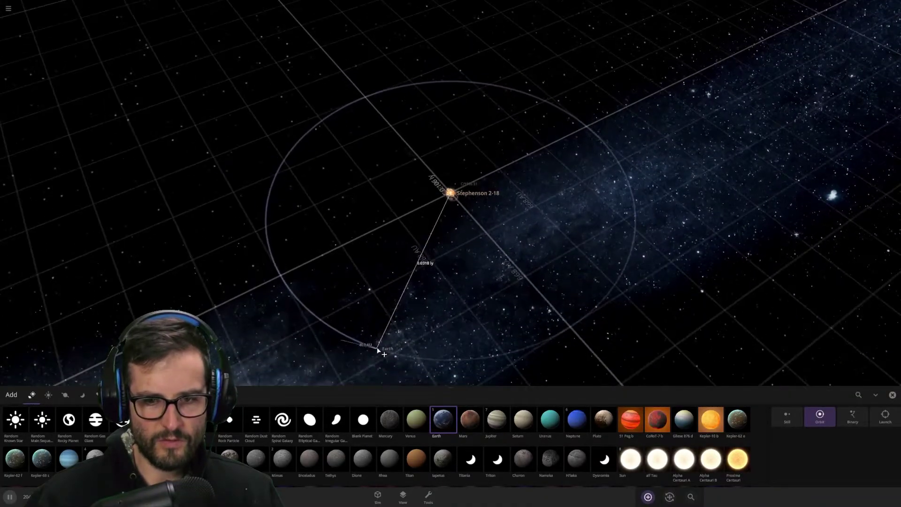
click(382, 331)
key(Escape)
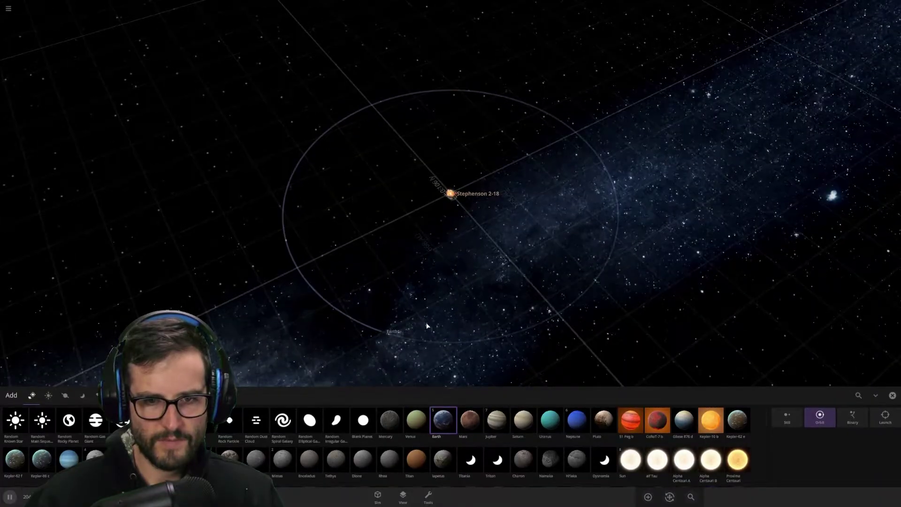
Focus on the newly placed Earth, open its detailed properties and inspect the planet from different sides.
right_drag(439, 304, 464, 348)
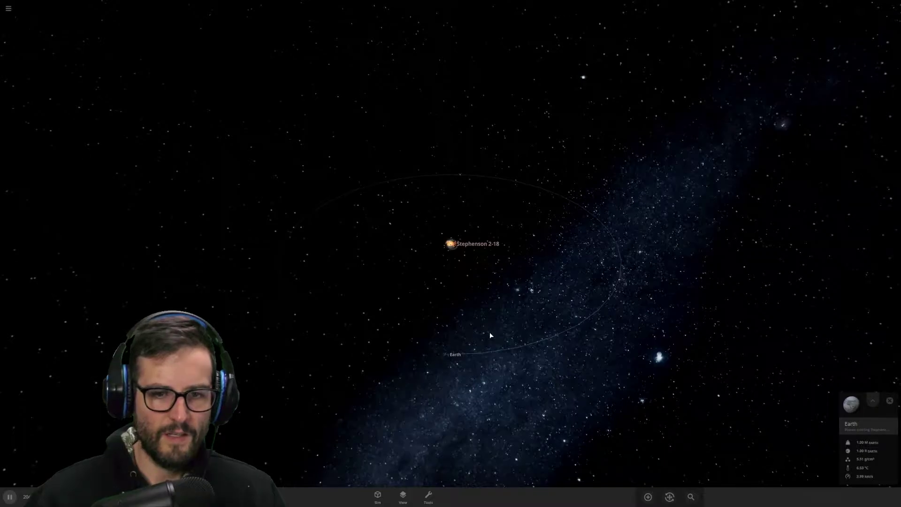
double_click(444, 354)
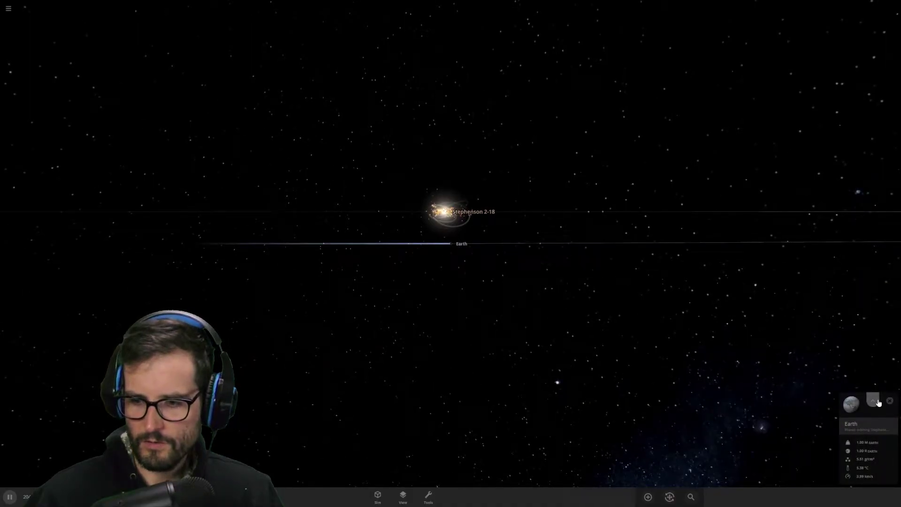
click(873, 401)
drag(410, 201, 554, 230)
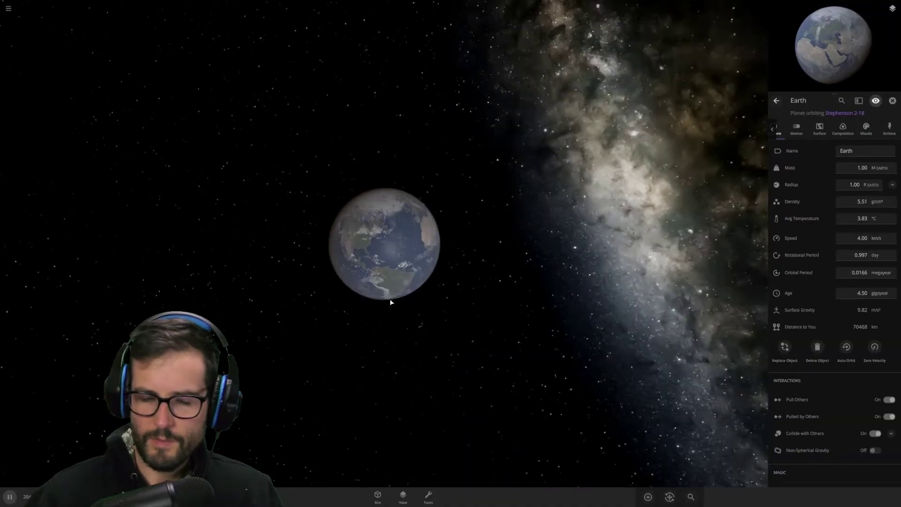
drag(308, 292, 550, 315)
scroll(475, 245, down, 10)
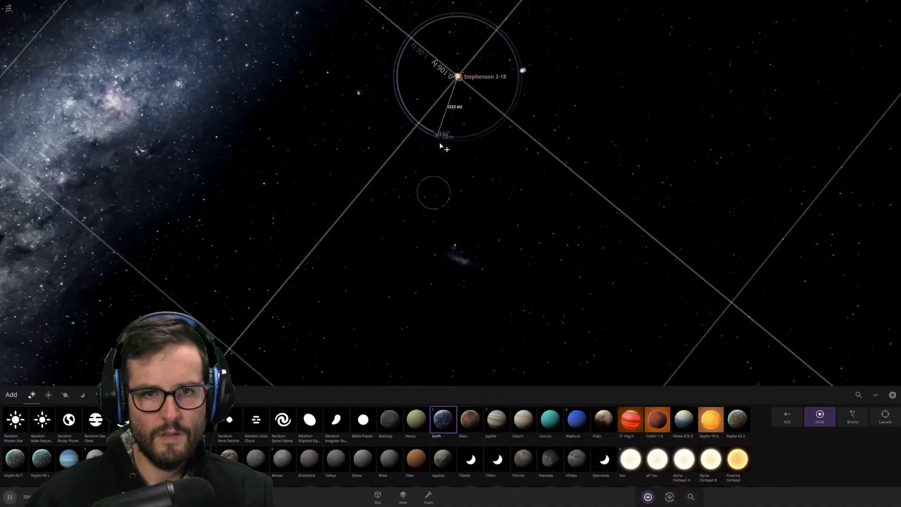
Place Earth in orbit around Stephenson 2-18 at a distance of about 1222 AU, and focus closely on the planet.
drag(439, 142, 435, 187)
double_click(436, 183)
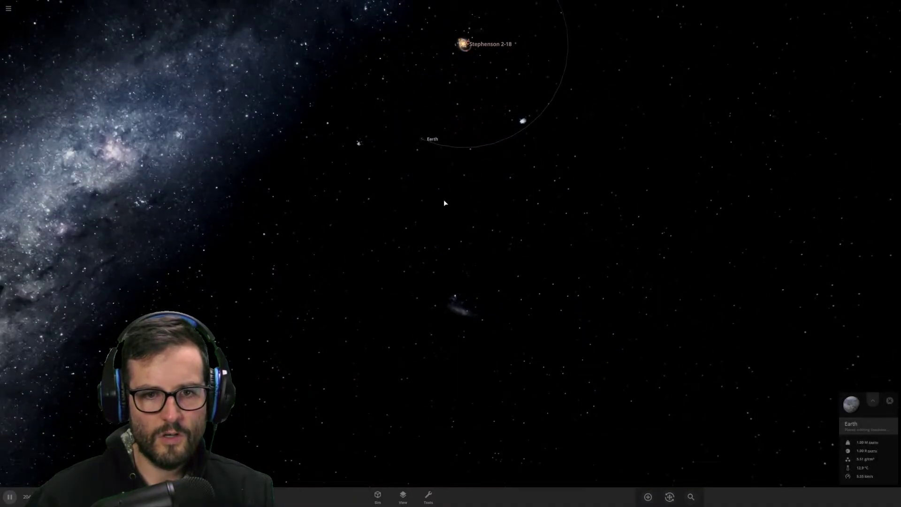
drag(418, 113, 441, 158)
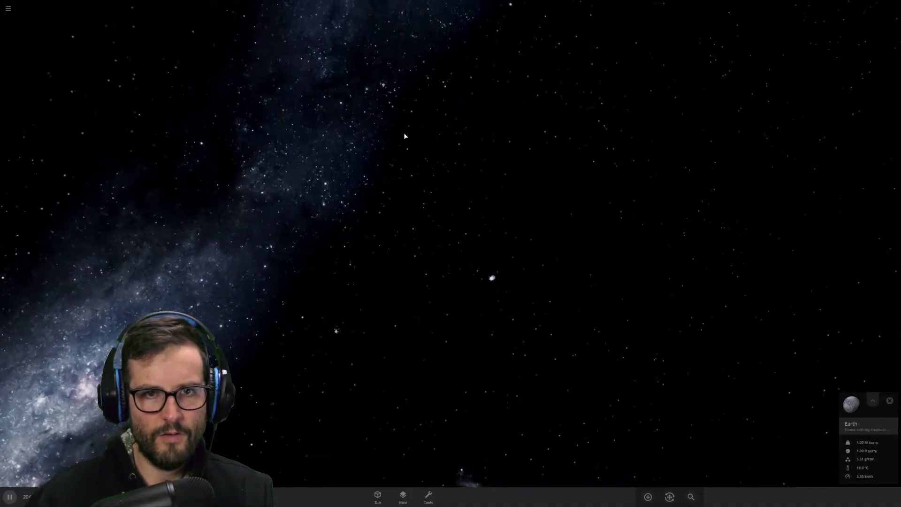
double_click(385, 109)
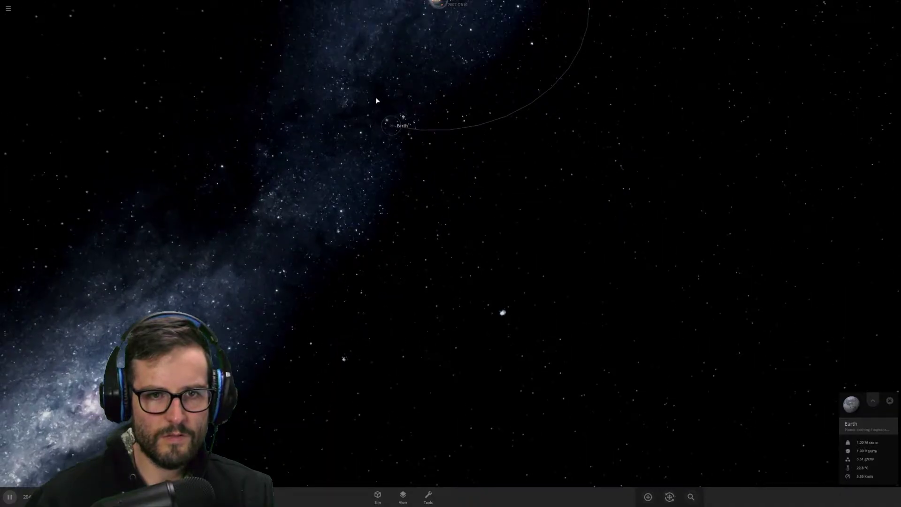
drag(376, 100, 431, 189)
scroll(431, 189, up, 10)
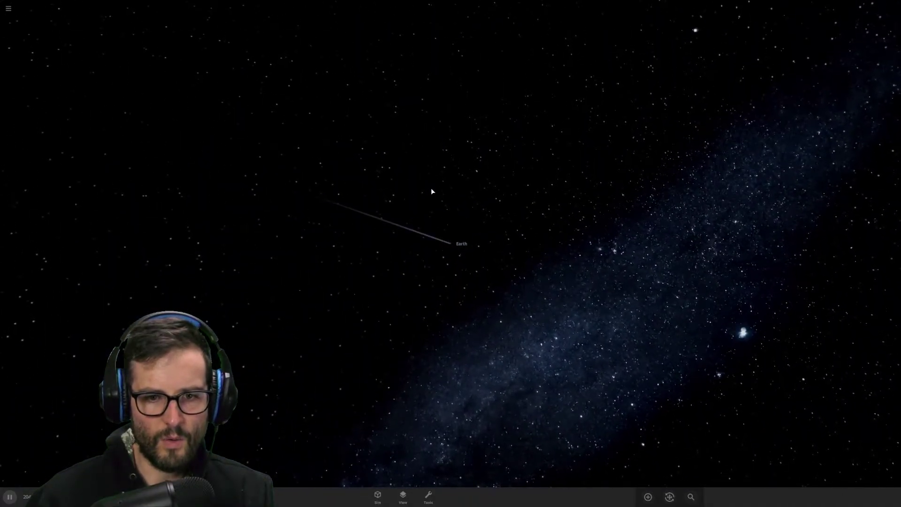
scroll(507, 197, down, 4)
drag(507, 197, 749, 462)
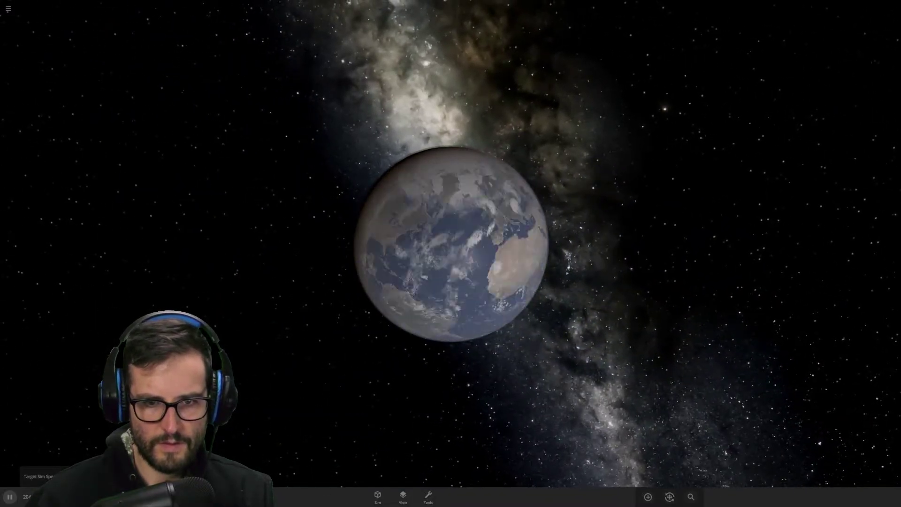
Open Earth's overview properties to check its average temperature, and look from the planet toward Stephenson 2-18 and back.
click(480, 282)
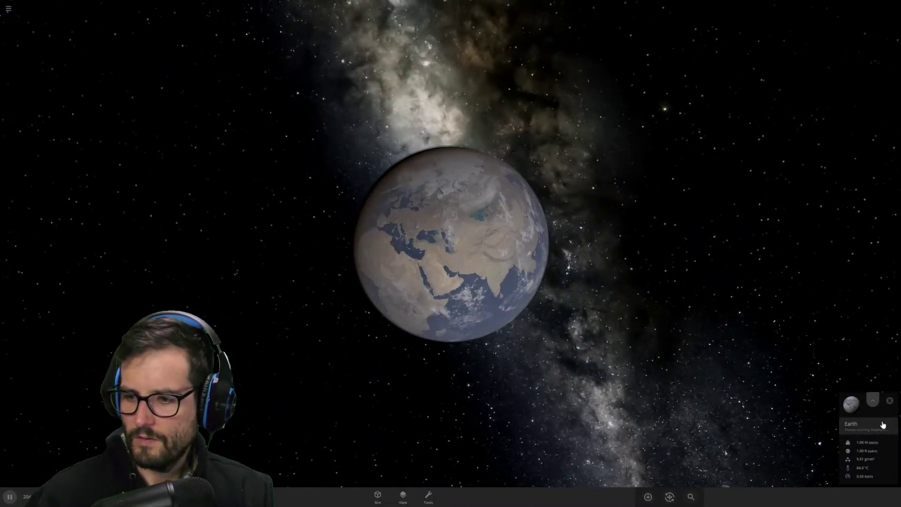
click(873, 400)
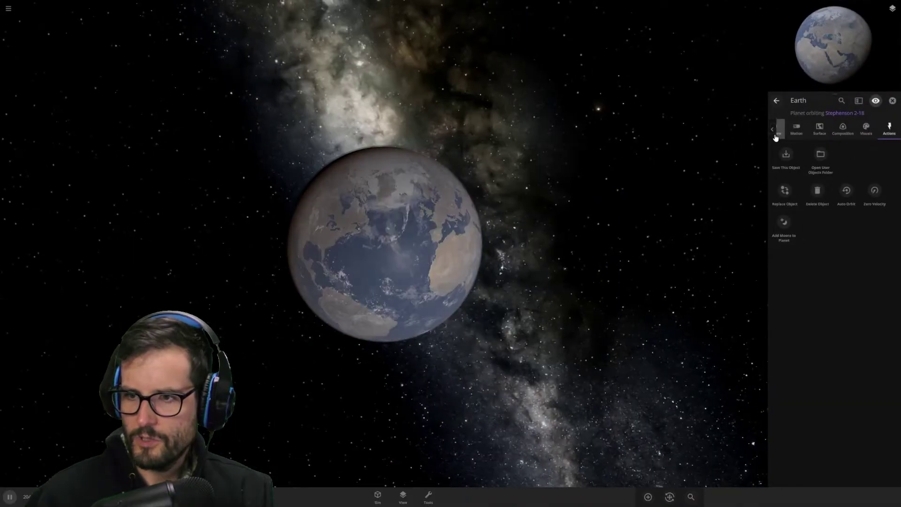
click(772, 129)
click(780, 127)
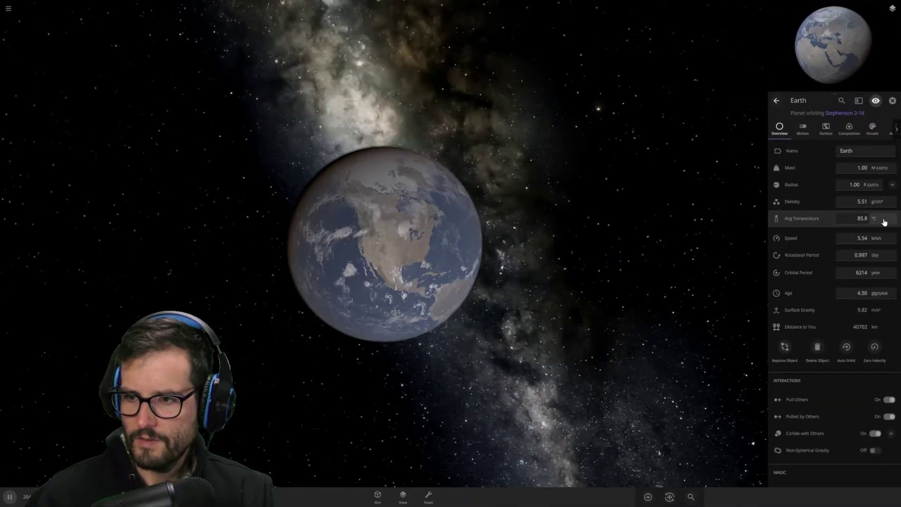
drag(375, 212, 404, 213)
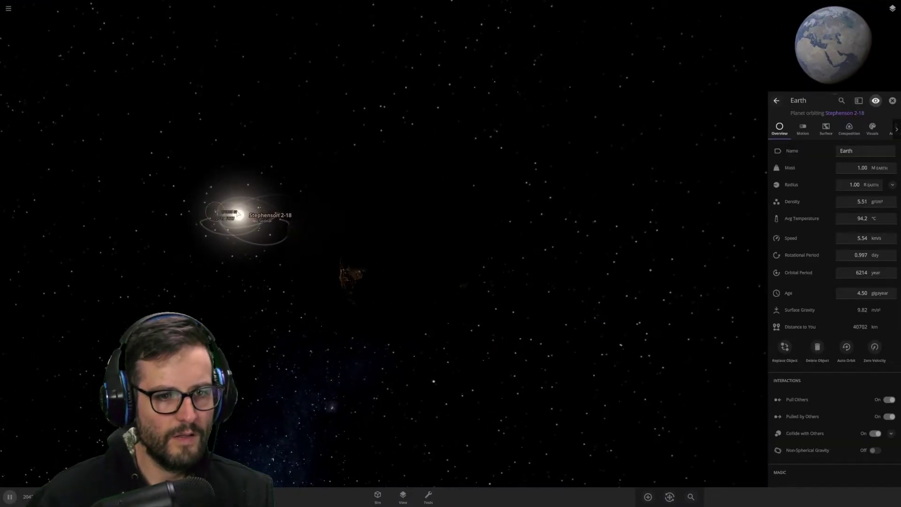
drag(341, 257, 722, 259)
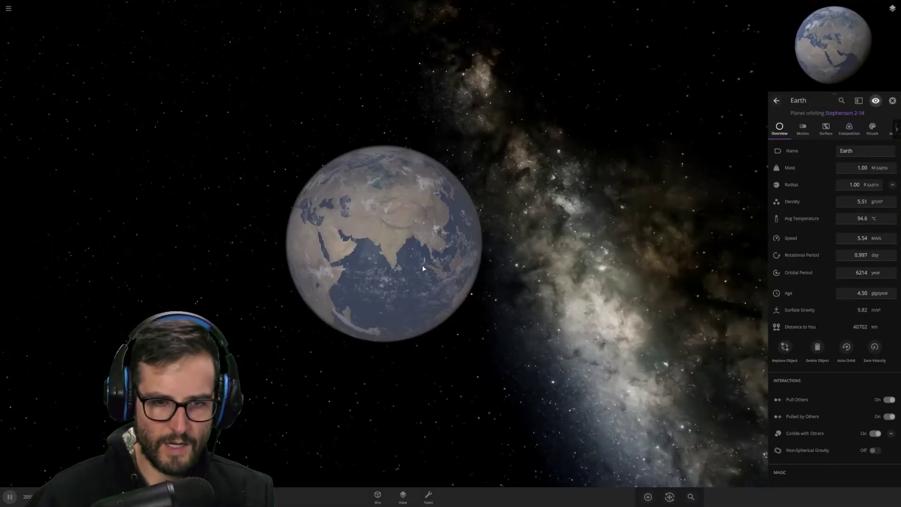
Examine Earth's composition properties down to the Earth similarity and life likelihood comparisons, and view the planet from another side.
click(850, 130)
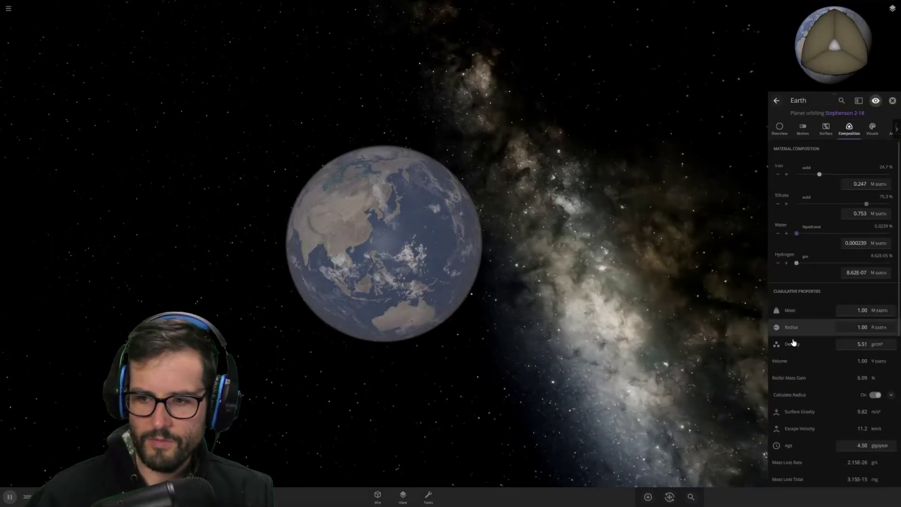
scroll(827, 358, down, 10)
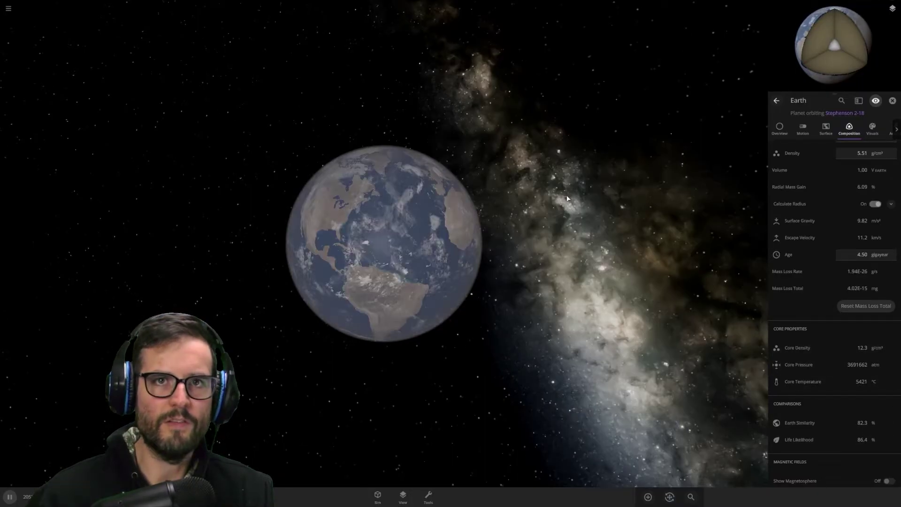
drag(593, 200, 308, 204)
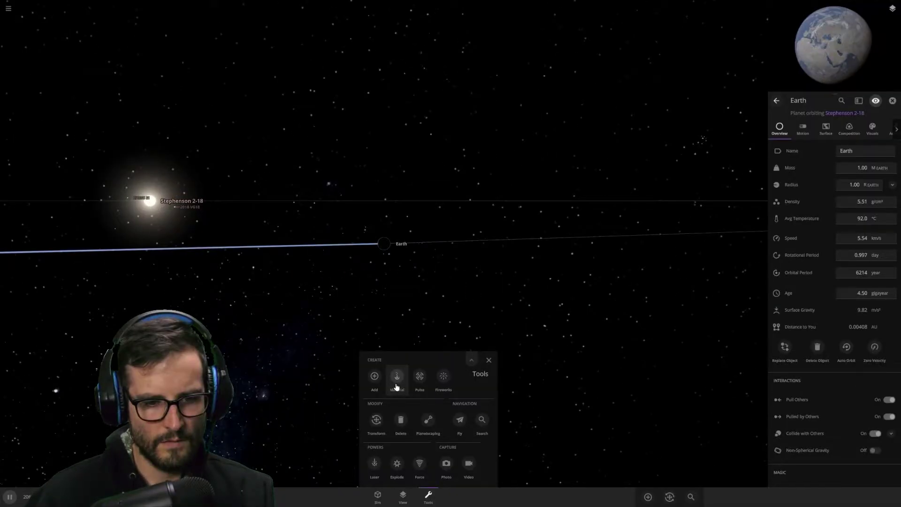
Add Mercury and Venus in orbits around Stephenson 2-18 inside Earth's orbit, and Mars outside it at about 0.0283 ly.
click(375, 377)
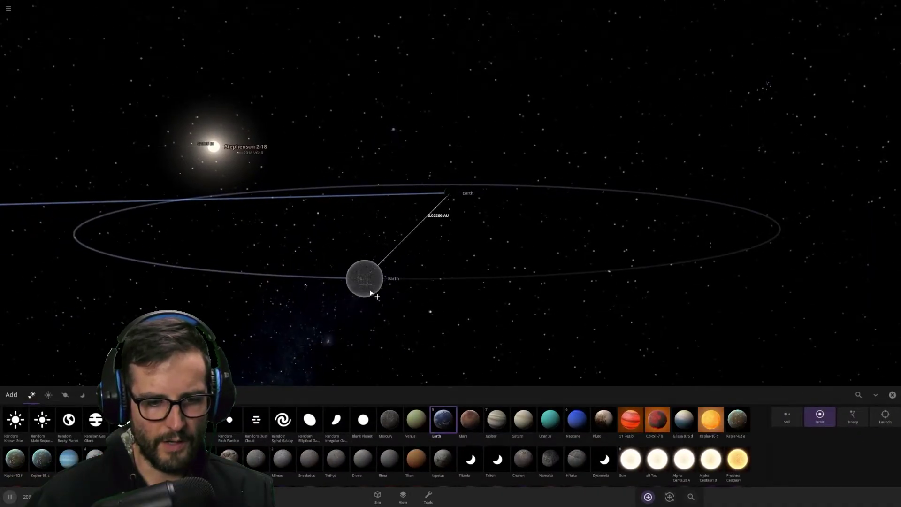
scroll(389, 308, down, 15)
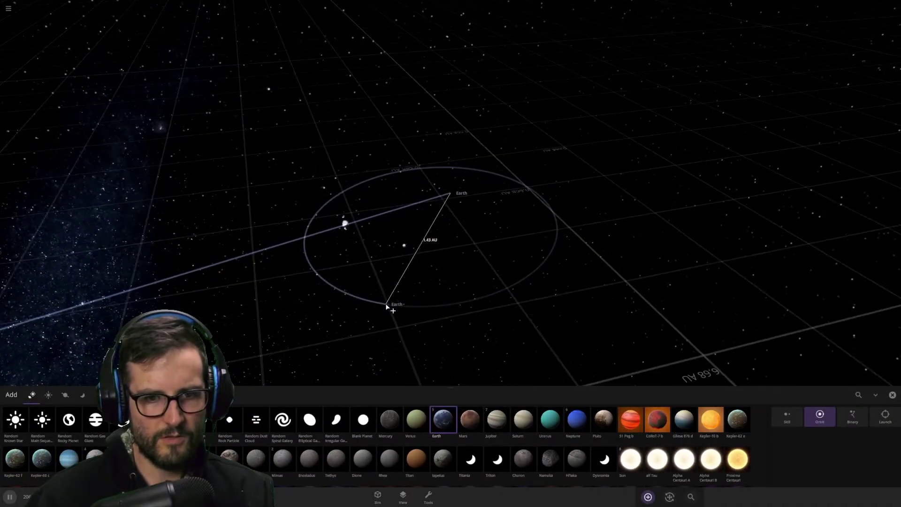
right_drag(319, 176, 262, 209)
scroll(262, 209, down, 8)
scroll(262, 209, up, 2)
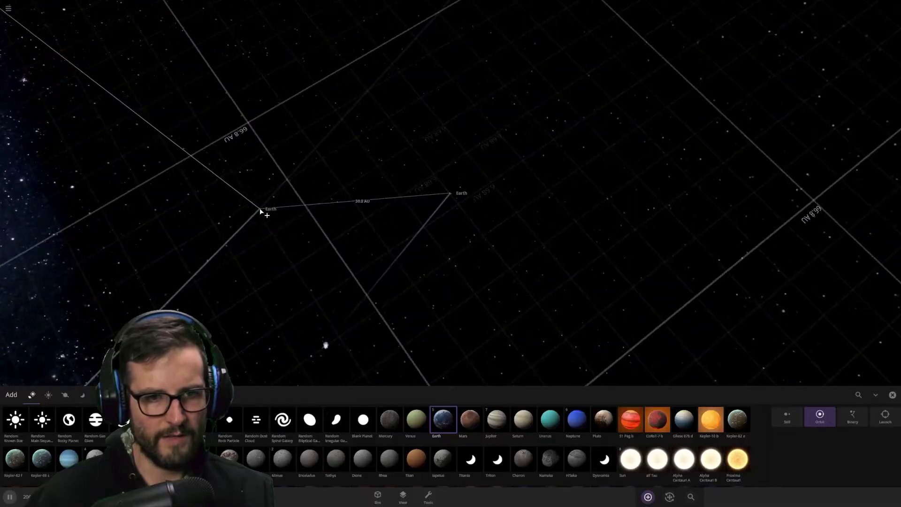
scroll(306, 159, down, 1)
scroll(351, 169, up, 1)
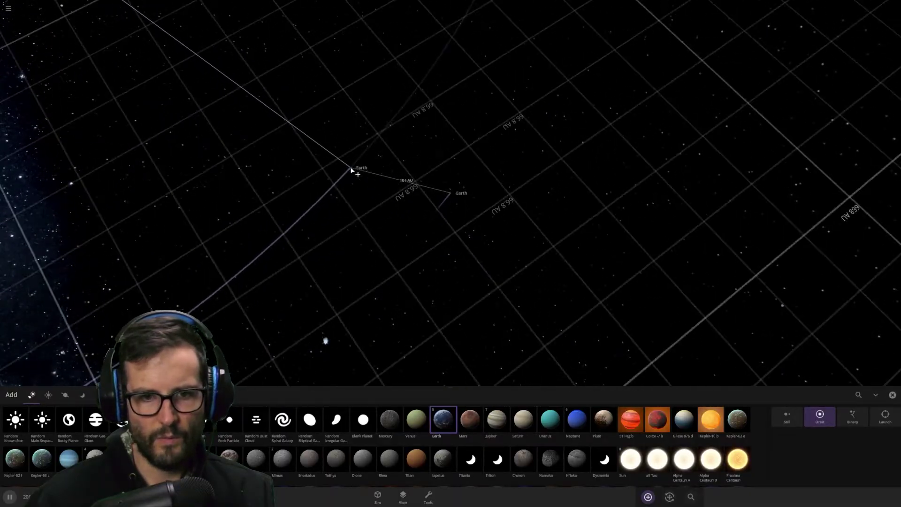
scroll(351, 171, down, 8)
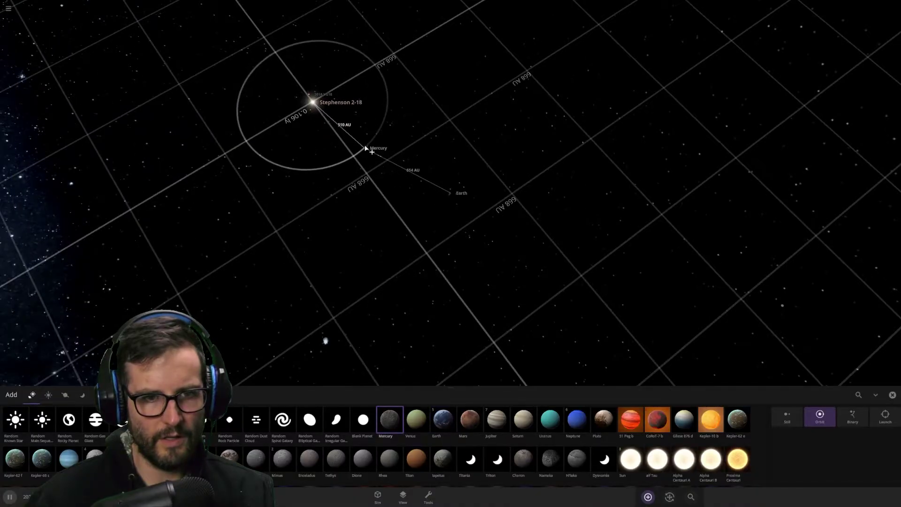
click(368, 143)
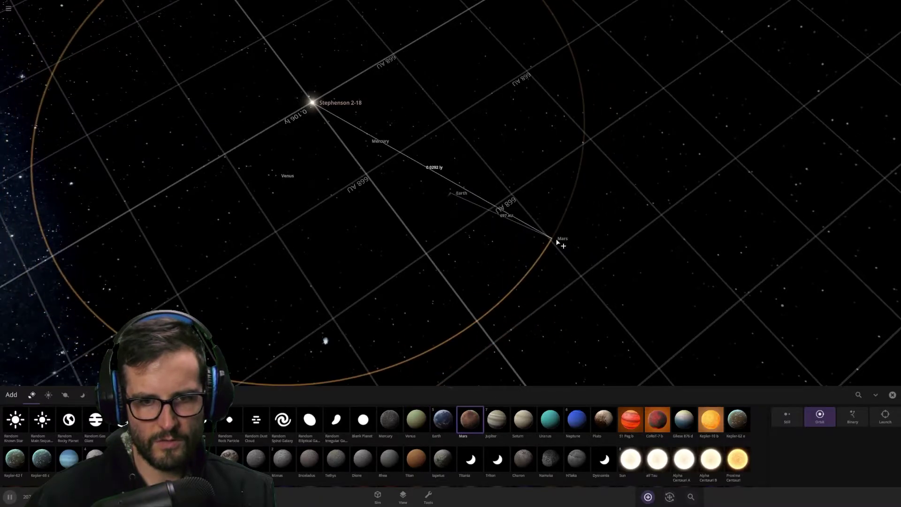
Add Jupiter in orbit at about 0.0496 ly, with Saturn and Uranus progressively farther out and Neptune at about 0.192 ly.
click(493, 424)
scroll(482, 337, down, 5)
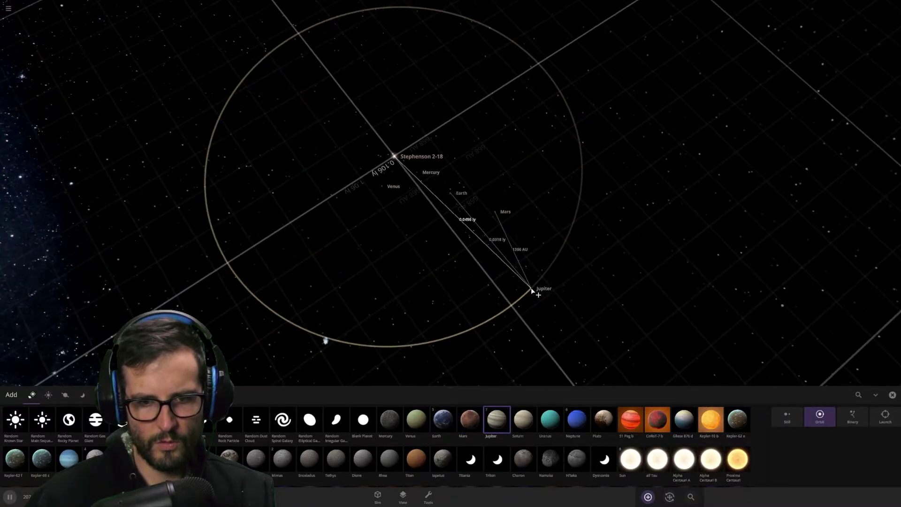
click(530, 289)
click(523, 419)
click(591, 348)
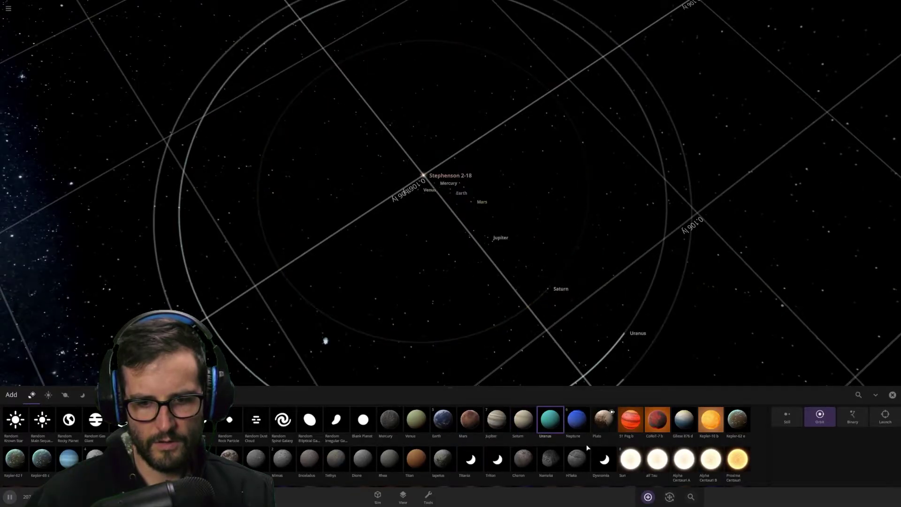
scroll(600, 350, down, 3)
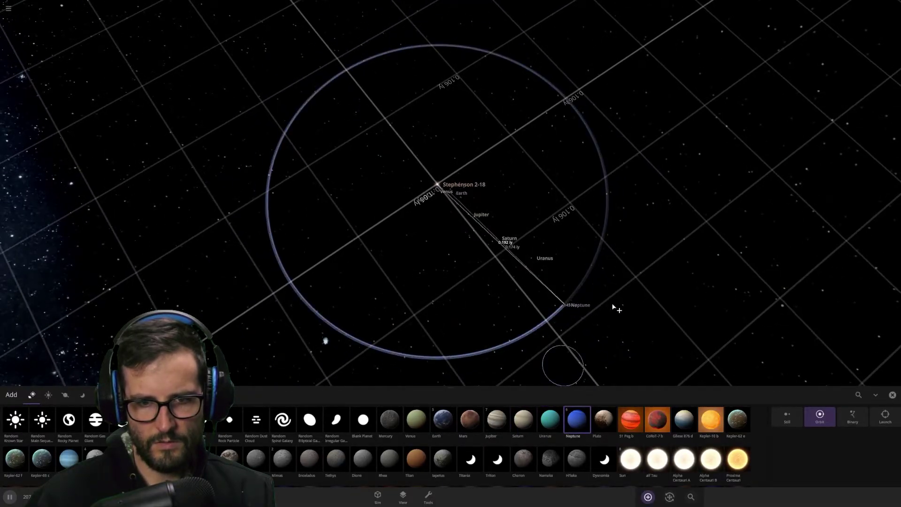
click(614, 307)
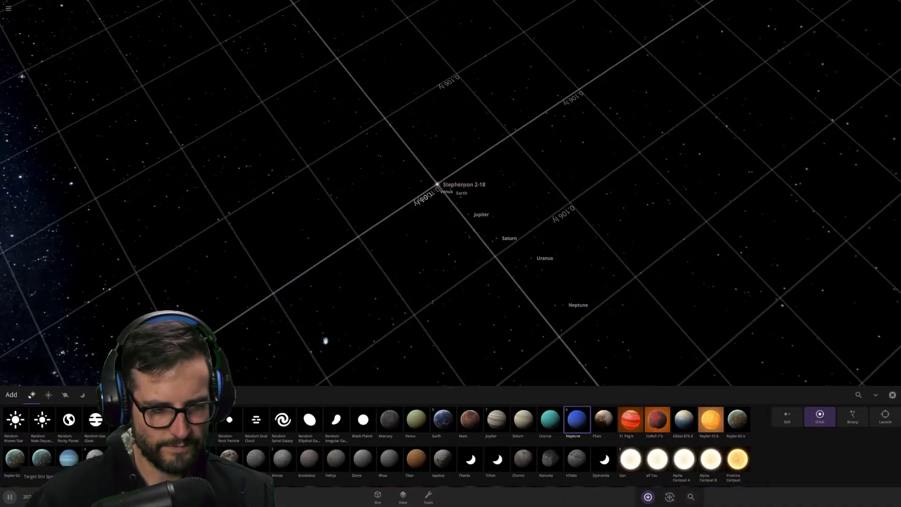
Speed up the simulation, stop adding objects and frame the planets' orbits around Stephenson 2-18.
scroll(429, 309, up, 5)
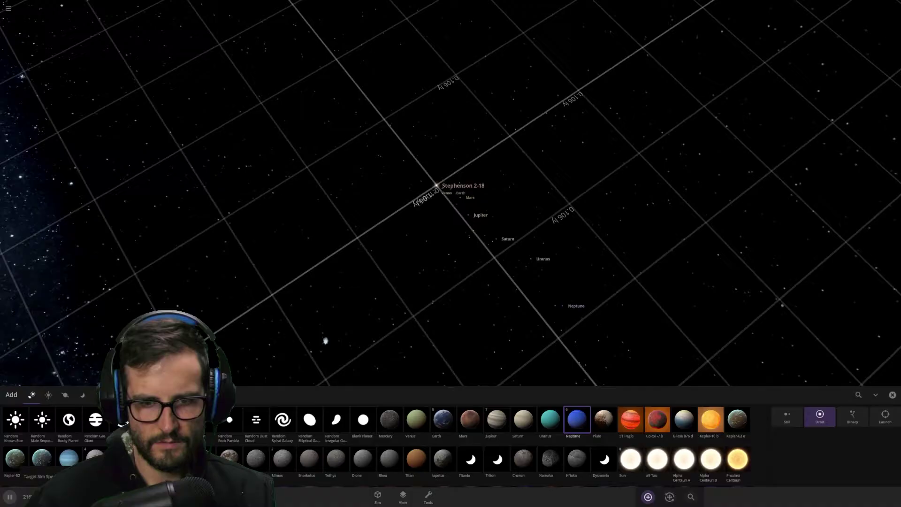
right_drag(428, 308, 603, 242)
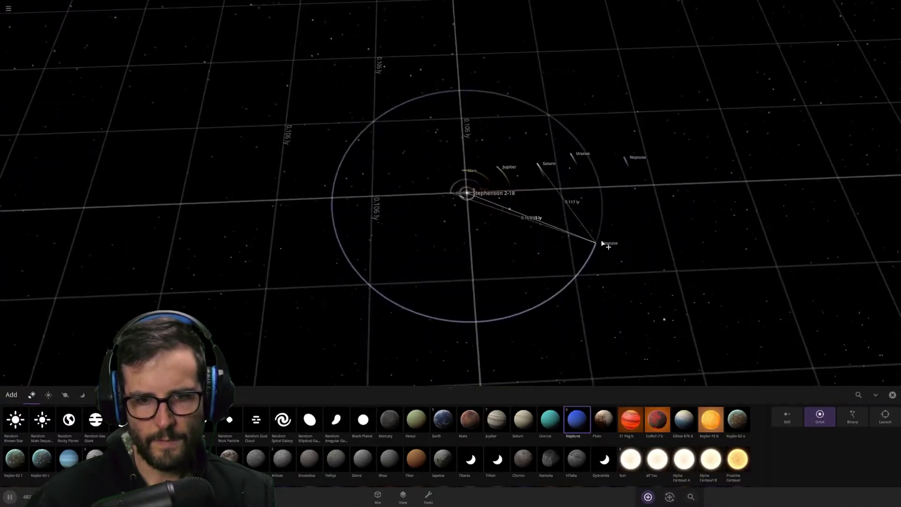
click(892, 395)
right_drag(510, 177, 520, 221)
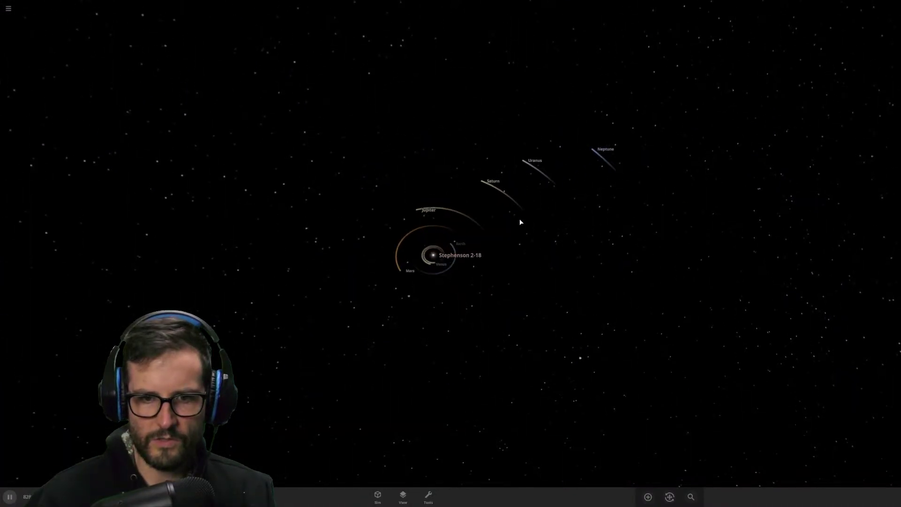
scroll(475, 273, up, 3)
right_drag(513, 260, 460, 242)
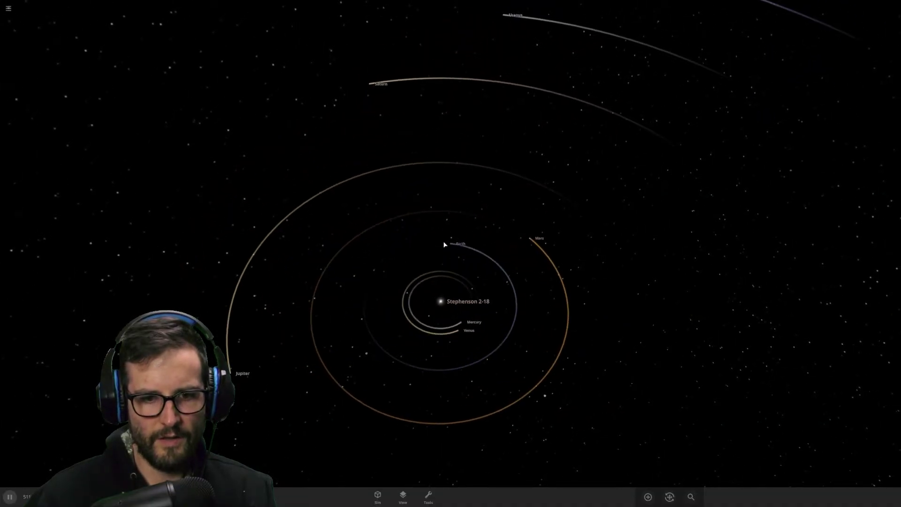
Select Earth in the rebuilt system and check its average temperature, Earth similarity and life likelihood as it orbits.
click(449, 245)
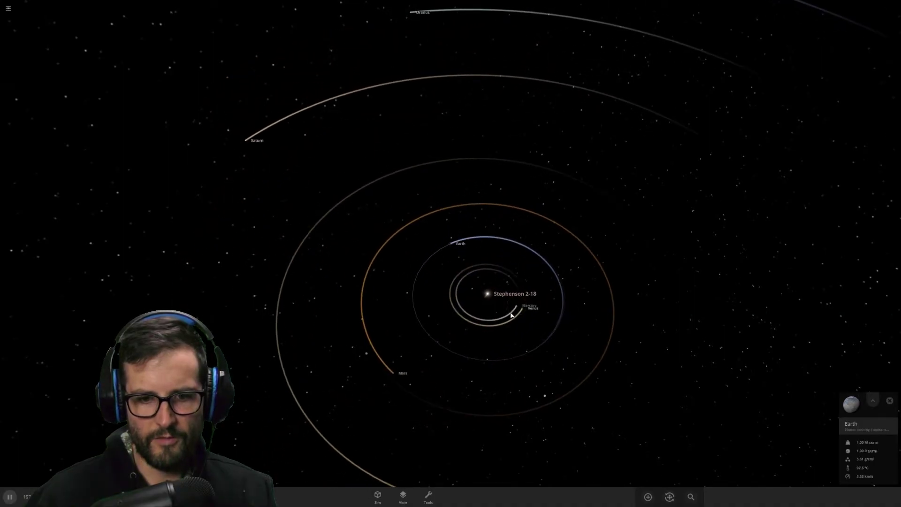
click(874, 401)
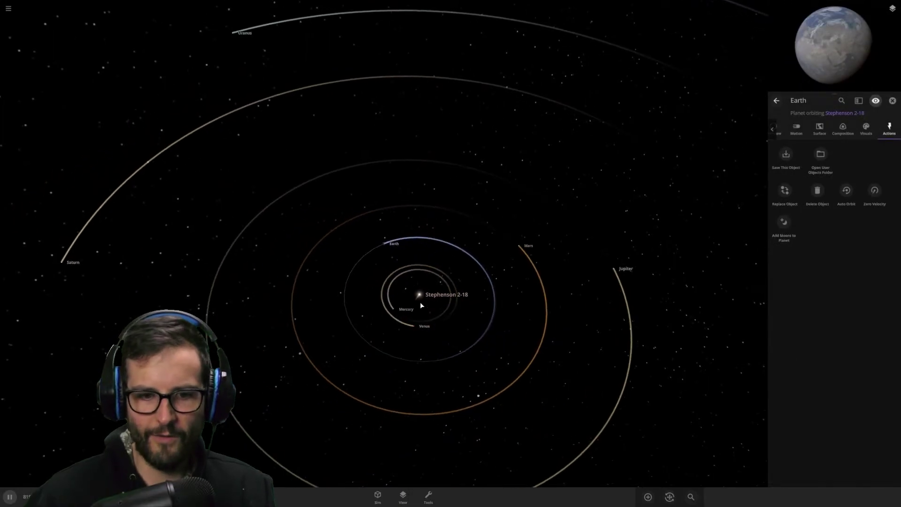
click(778, 131)
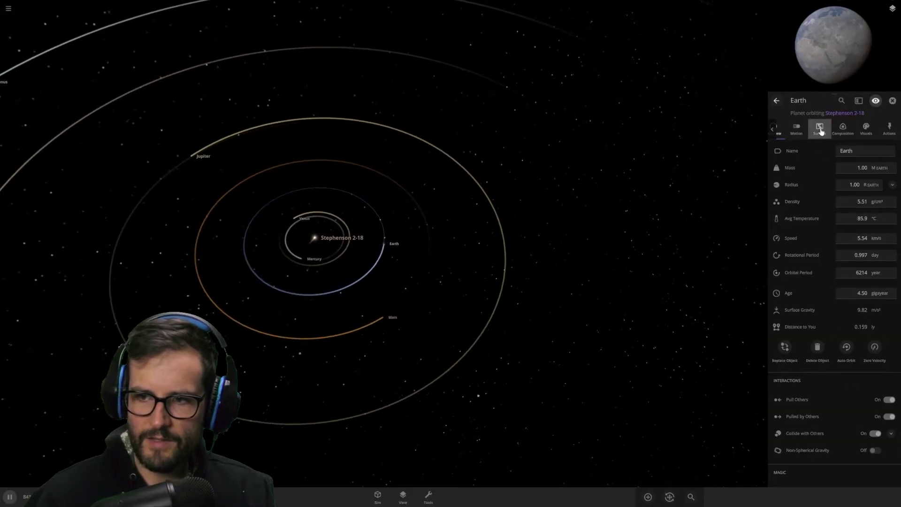
click(843, 129)
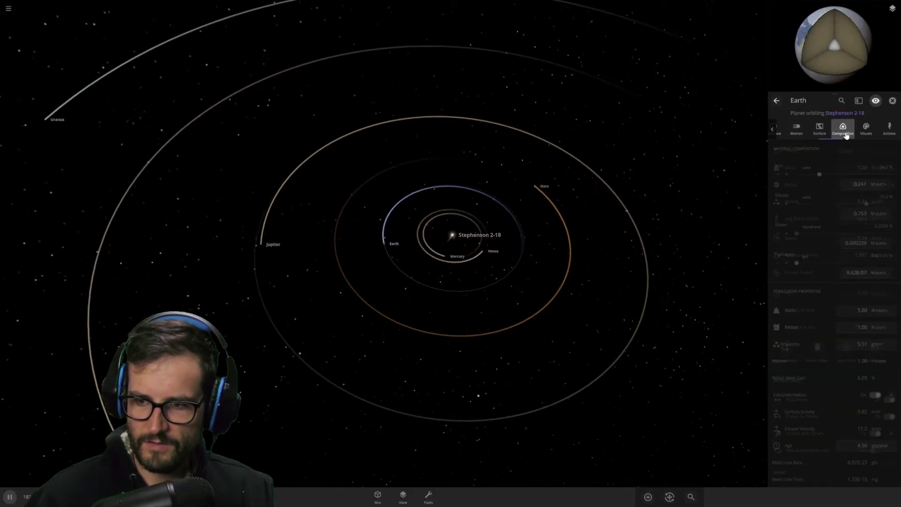
scroll(865, 387, down, 5)
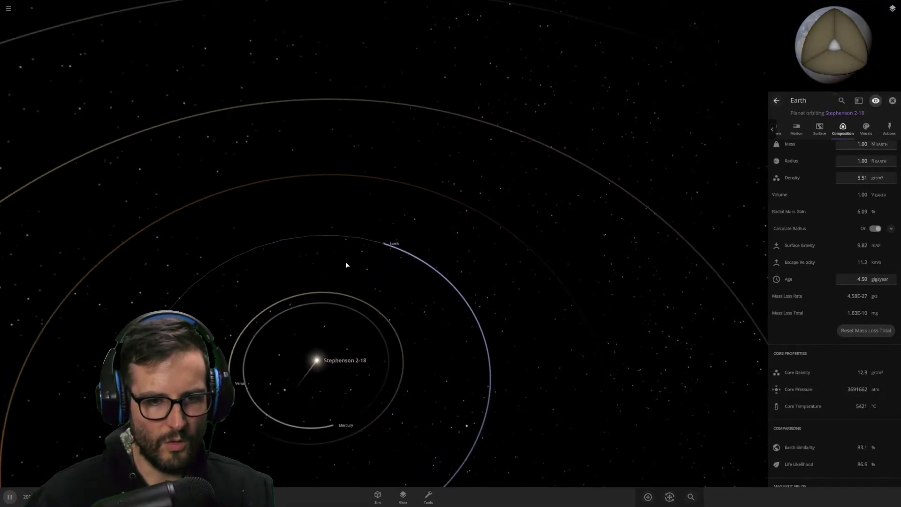
scroll(363, 270, down, 5)
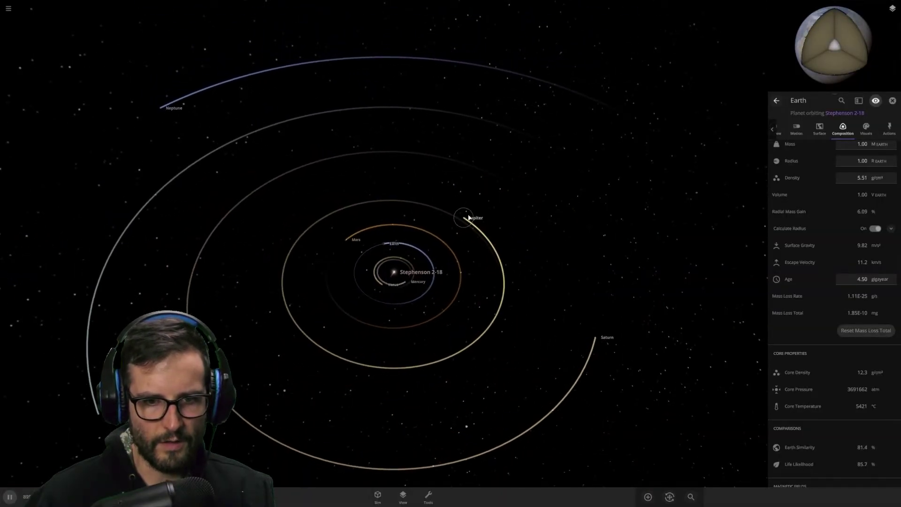
Select Jupiter and open its overview properties to check its average temperature in orbit around Stephenson 2-18.
click(472, 212)
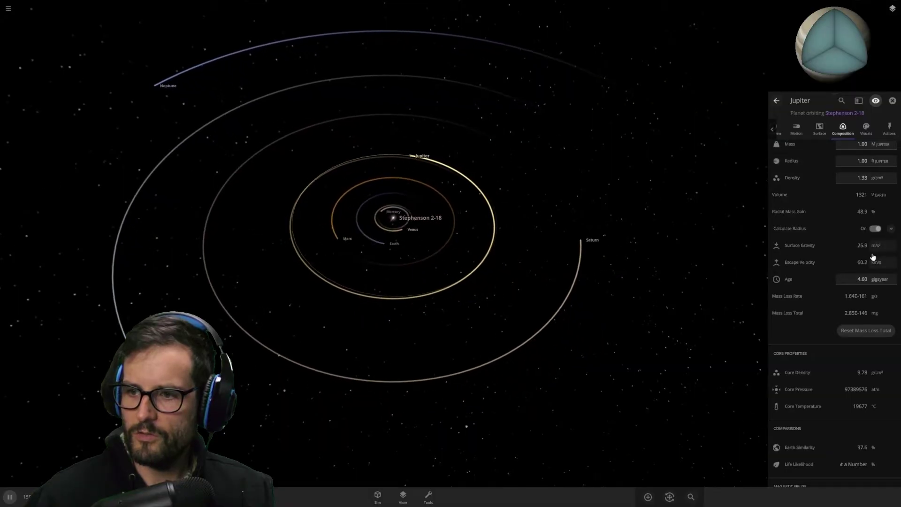
scroll(845, 235, up, 3)
click(773, 129)
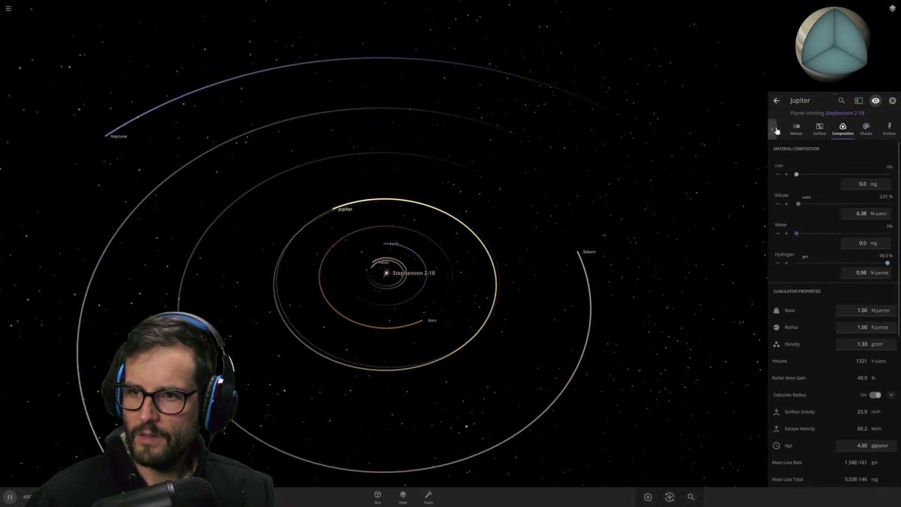
click(780, 130)
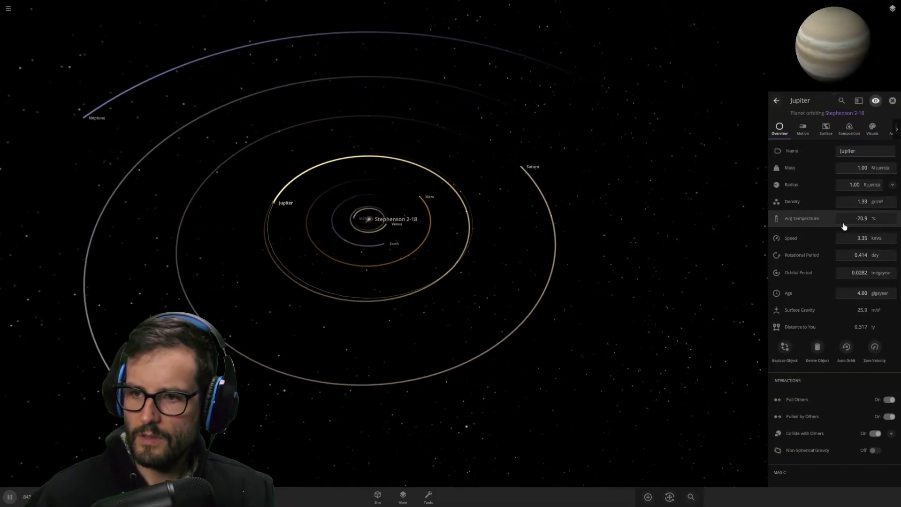
Examine the inner orbits of Mercury, Venus and Earth up close and close Jupiter's properties.
scroll(553, 218, up, 5)
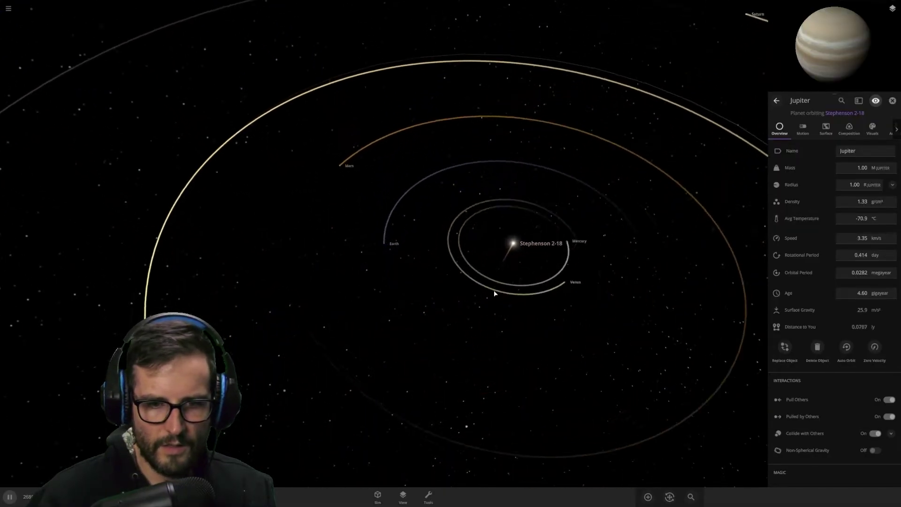
scroll(495, 294, up, 2)
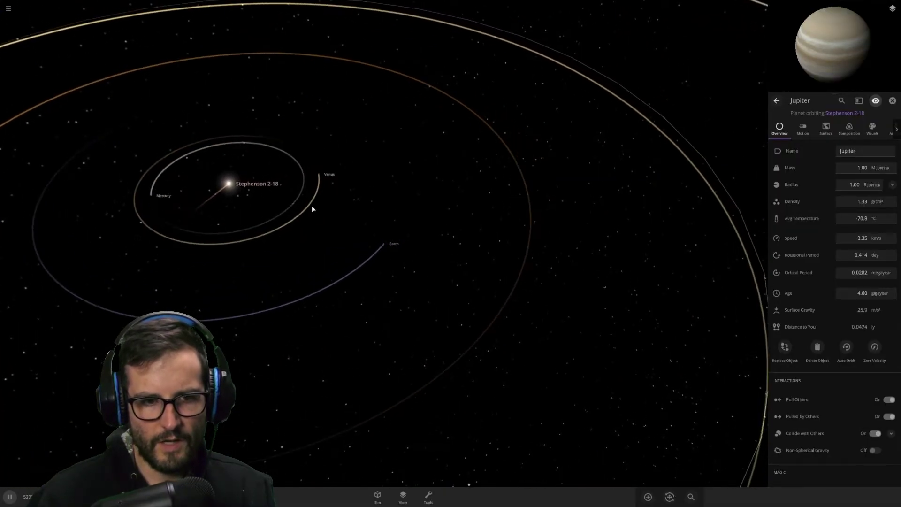
drag(485, 294, 479, 282)
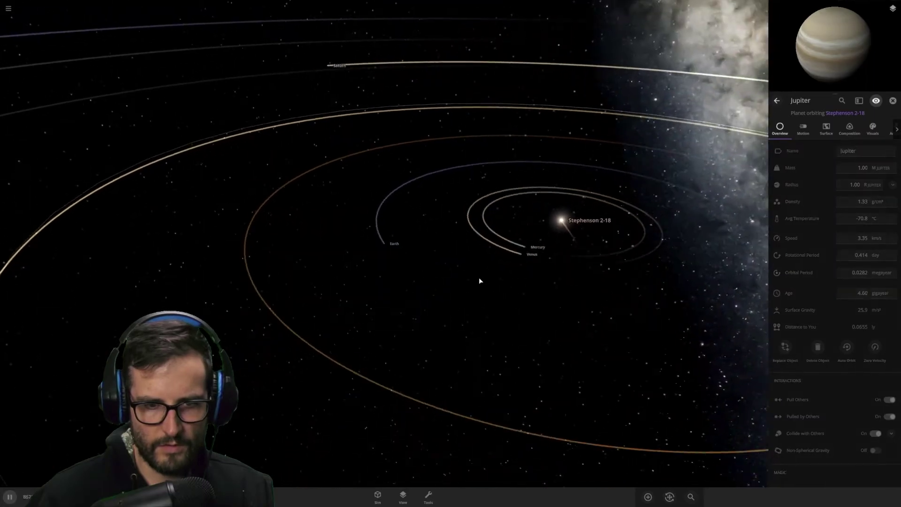
click(478, 282)
key(Escape)
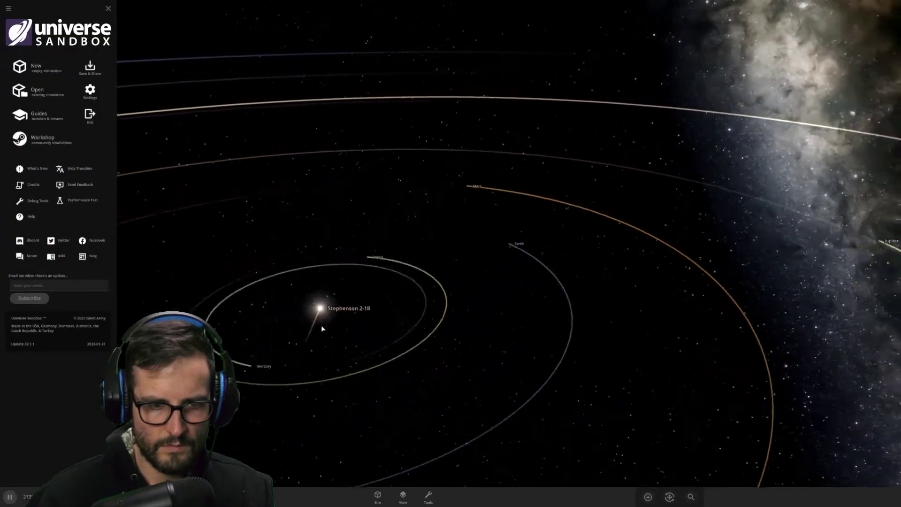
Centre the view on Stephenson 2-18 and examine the surrounding planets' orbits from an oblique angle.
drag(322, 327, 625, 348)
scroll(625, 349, down, 5)
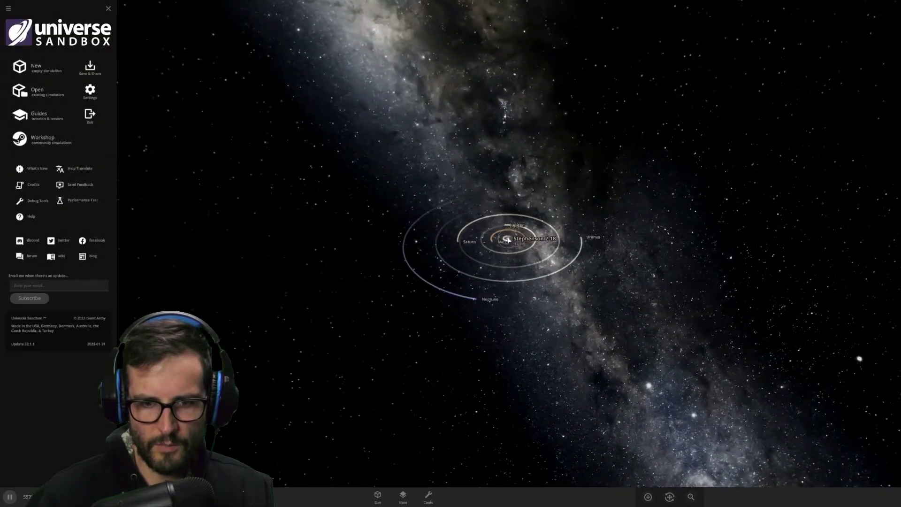
click(501, 245)
scroll(512, 257, up, 5)
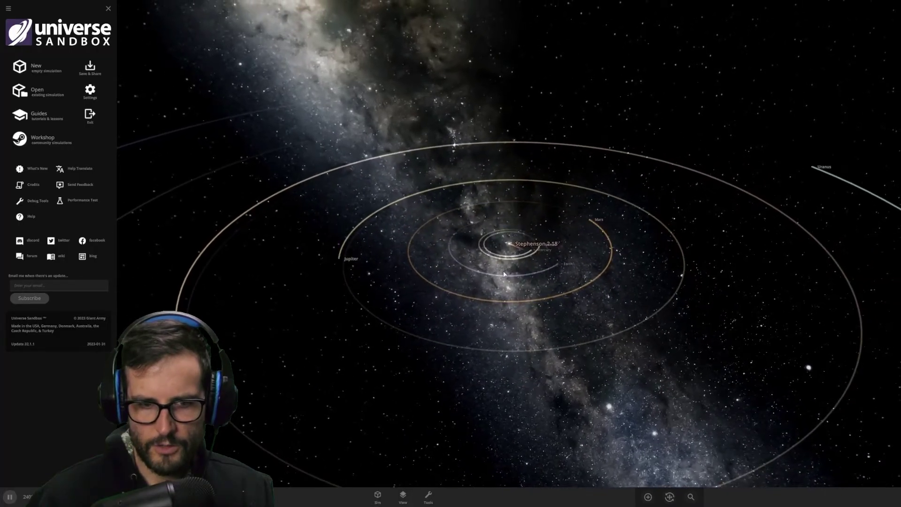
drag(497, 242, 533, 263)
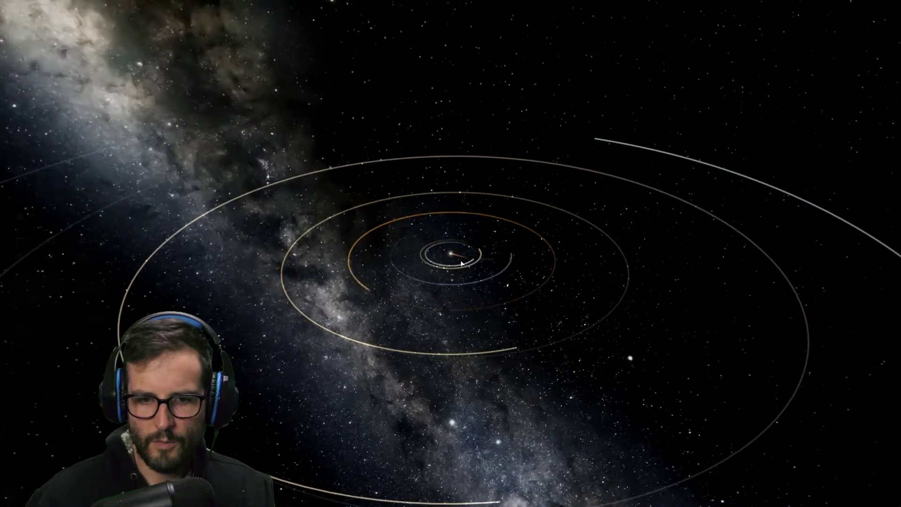
scroll(510, 236, up, 4)
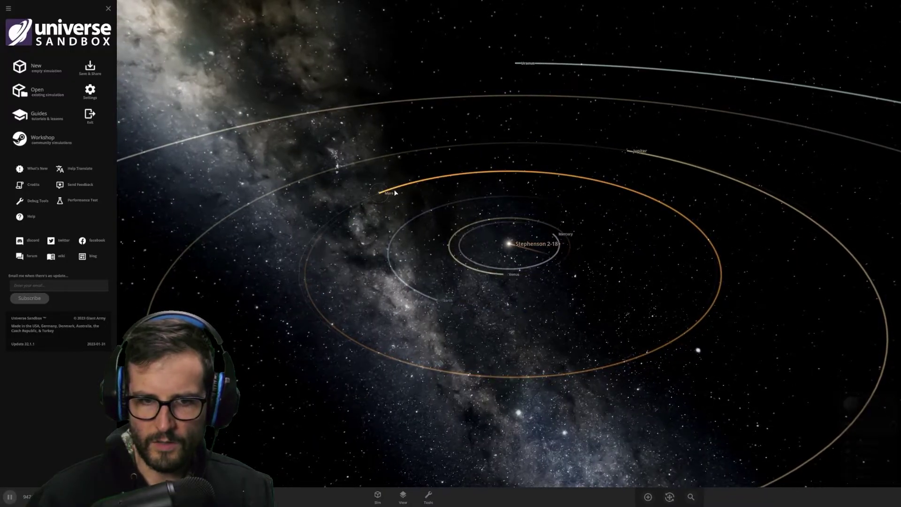
Open Mars's detailed properties and rotate its globe preview to inspect the surface from several sides.
click(395, 192)
click(874, 402)
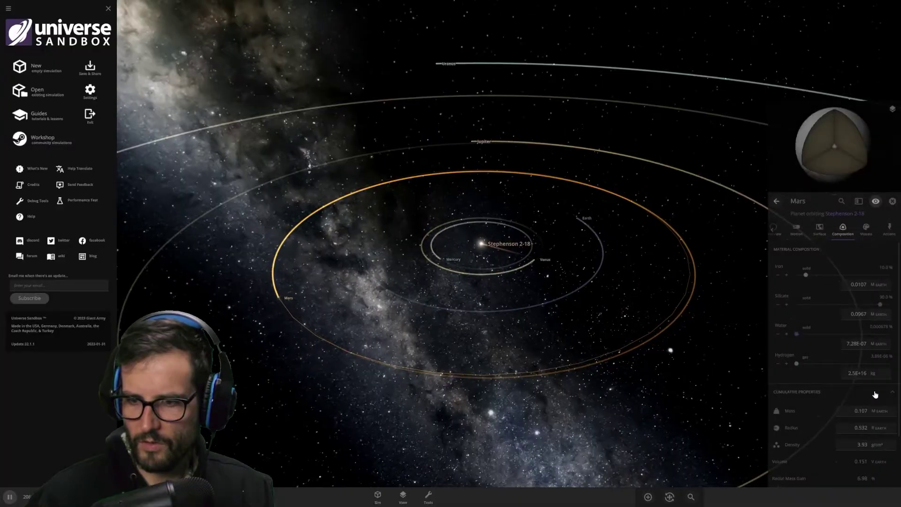
drag(845, 61, 816, 30)
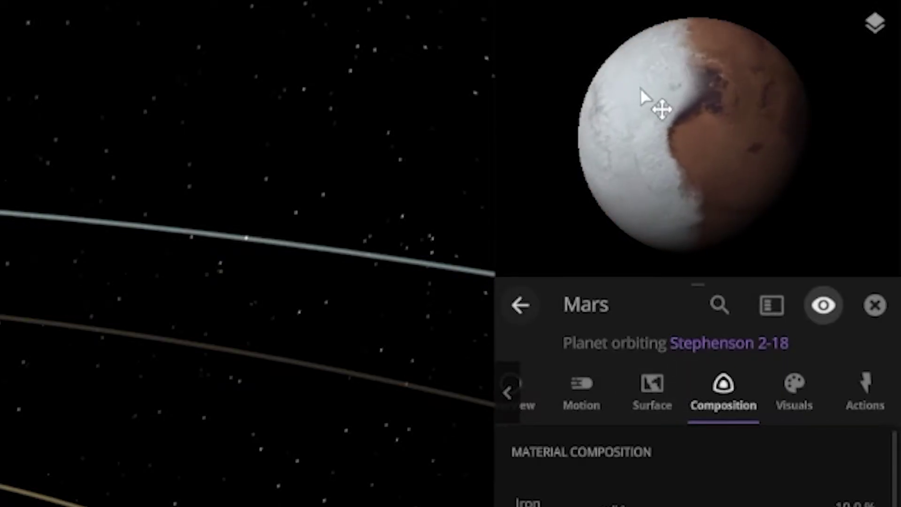
drag(641, 89, 693, 141)
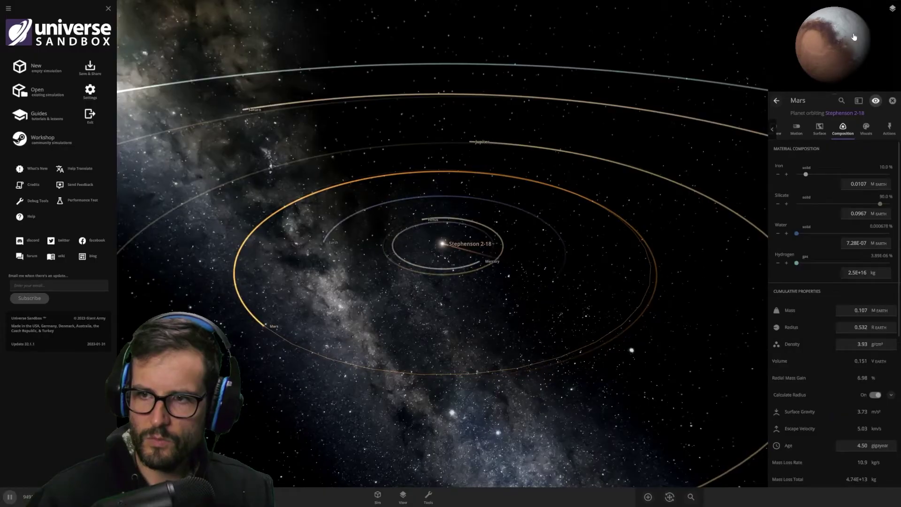
drag(854, 36, 817, 69)
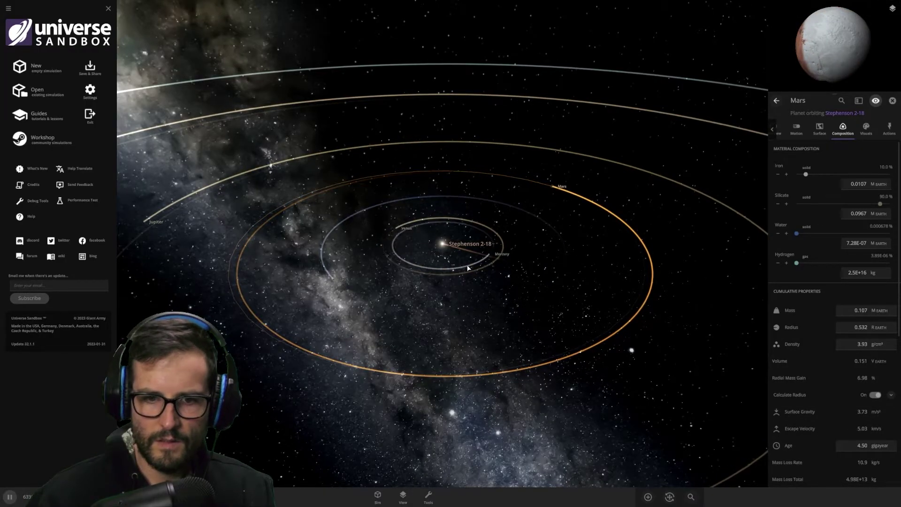
Check Mars's Earth similarity and life likelihood in its composition data.
scroll(469, 266, down, 3)
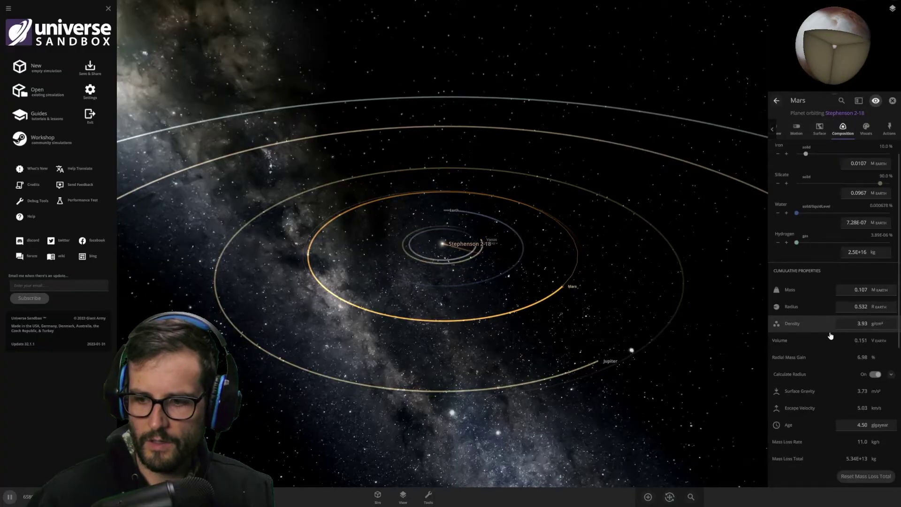
scroll(831, 335, down, 3)
scroll(837, 351, down, 2)
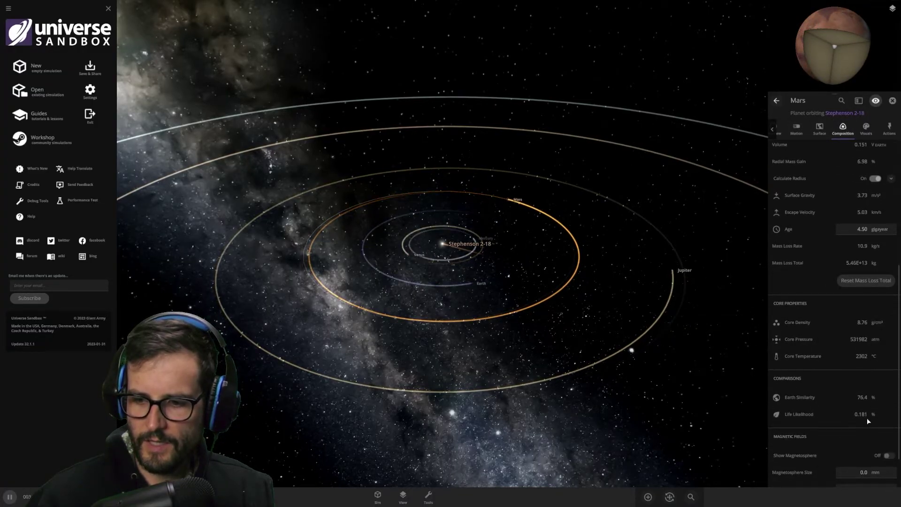
mouse_move(863, 419)
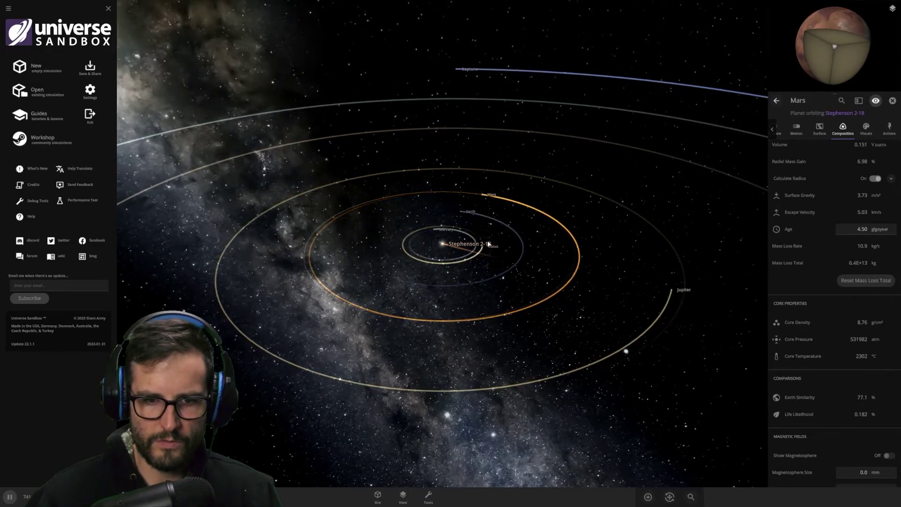
Open Venus's detailed properties, inspect its surface on the rotating globe preview and show its overview values.
click(430, 257)
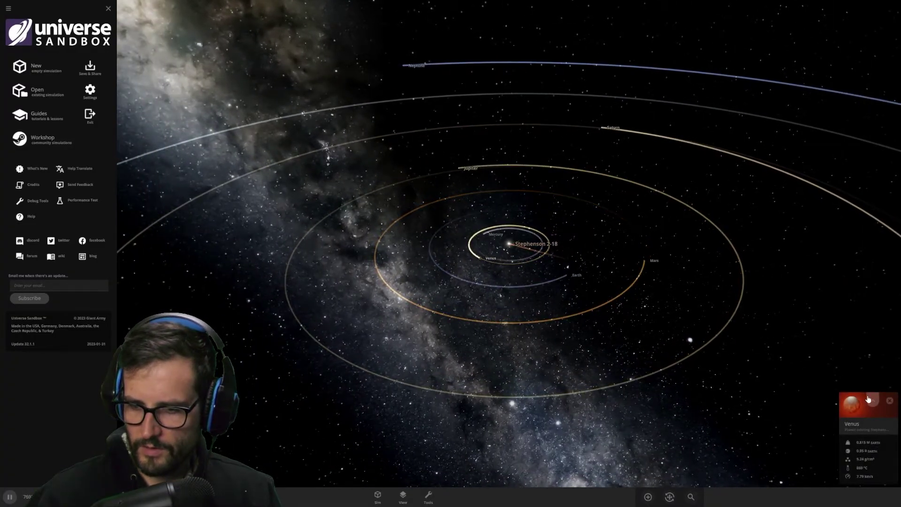
click(876, 403)
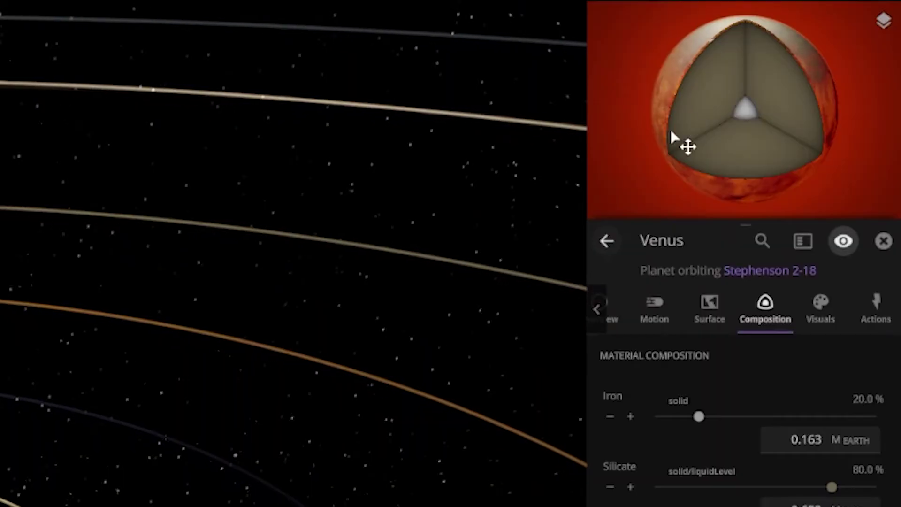
drag(671, 132, 872, 49)
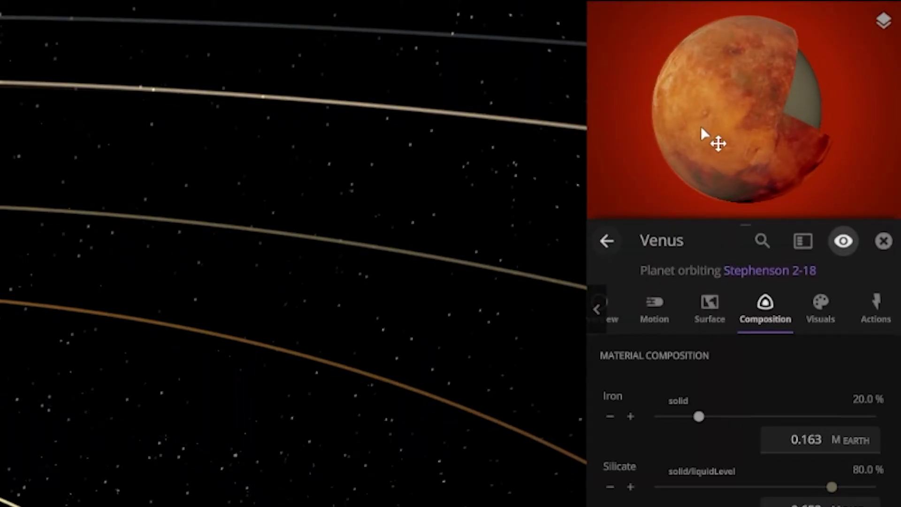
drag(701, 127, 814, 155)
drag(721, 149, 806, 139)
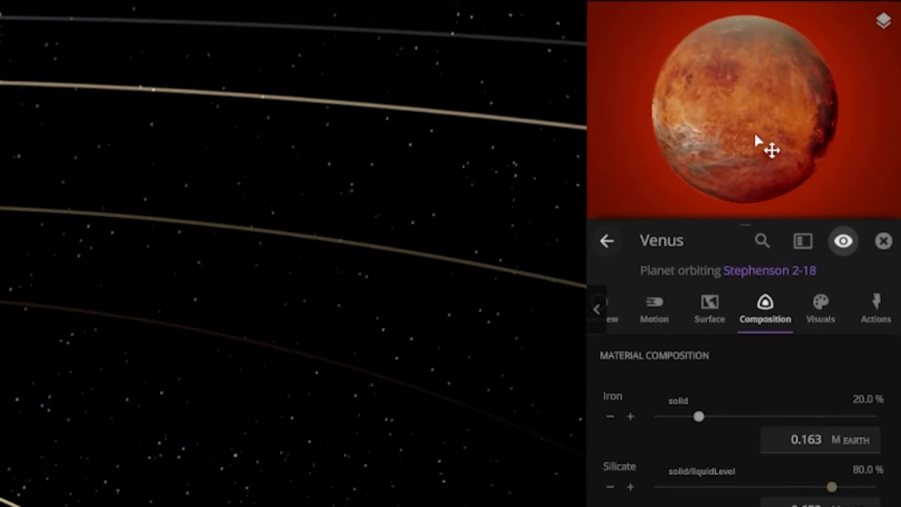
click(619, 324)
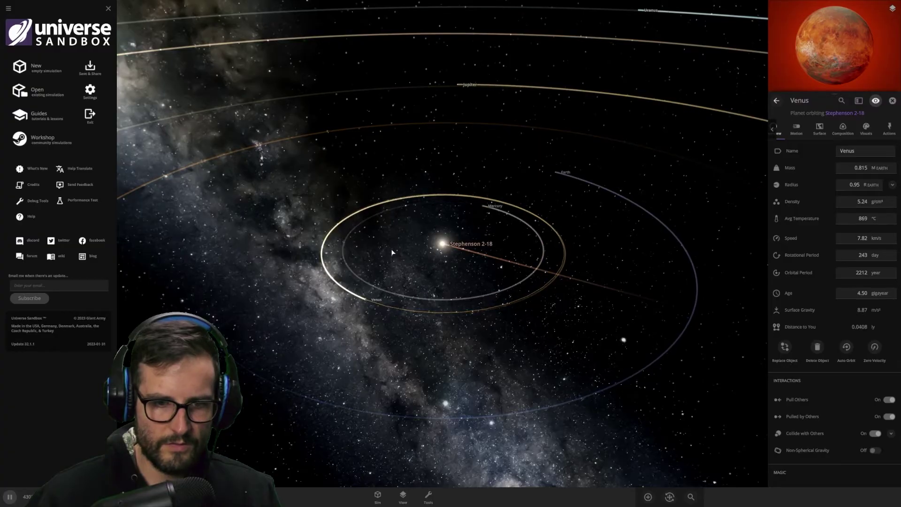
Survey the orbits around Stephenson 2-18 from low and high angles, from the inner planets out to Neptune.
scroll(495, 233, down, 4)
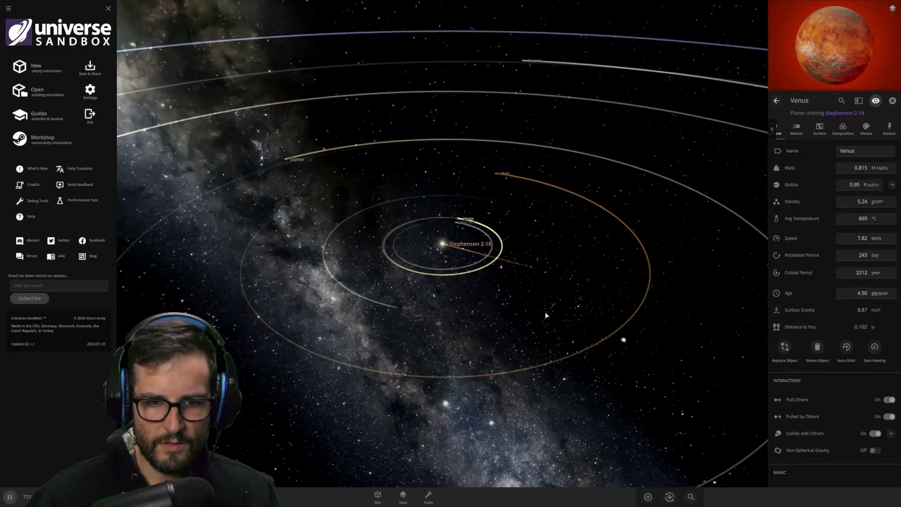
drag(546, 313, 375, 435)
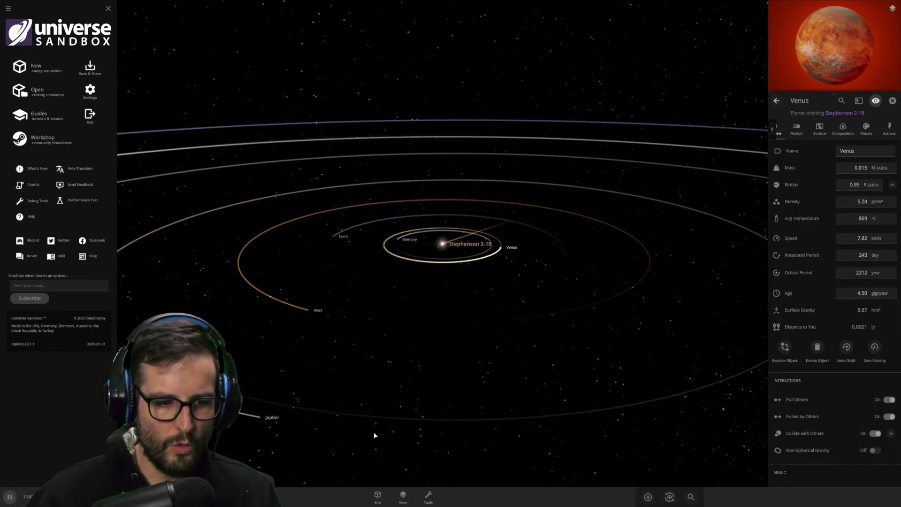
drag(475, 187, 449, 263)
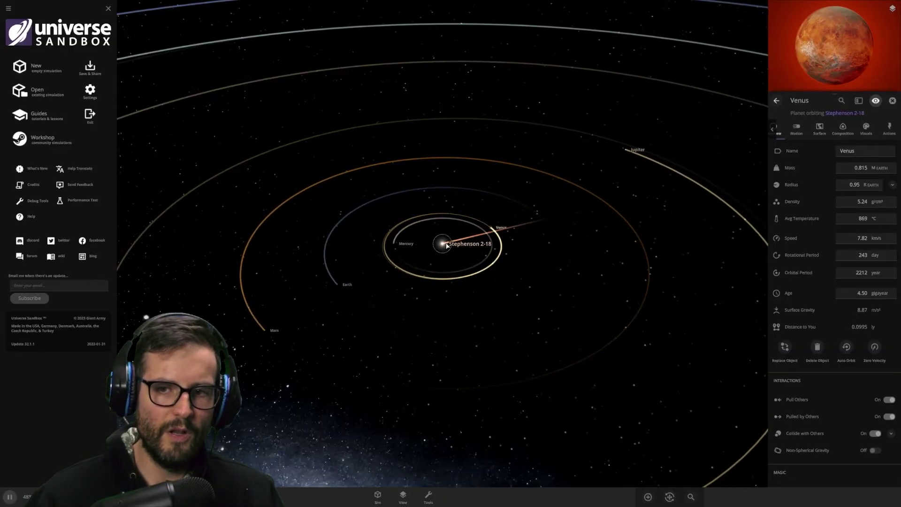
scroll(447, 245, down, 10)
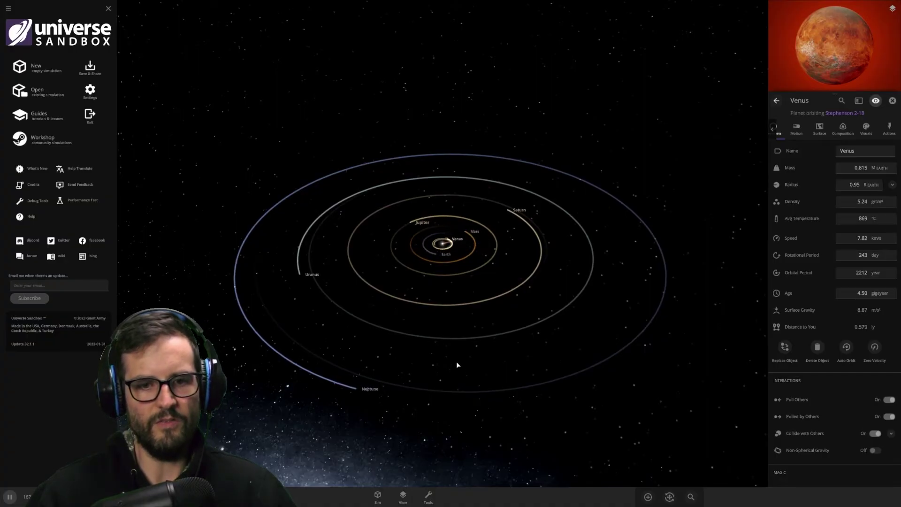
scroll(457, 360, up, 10)
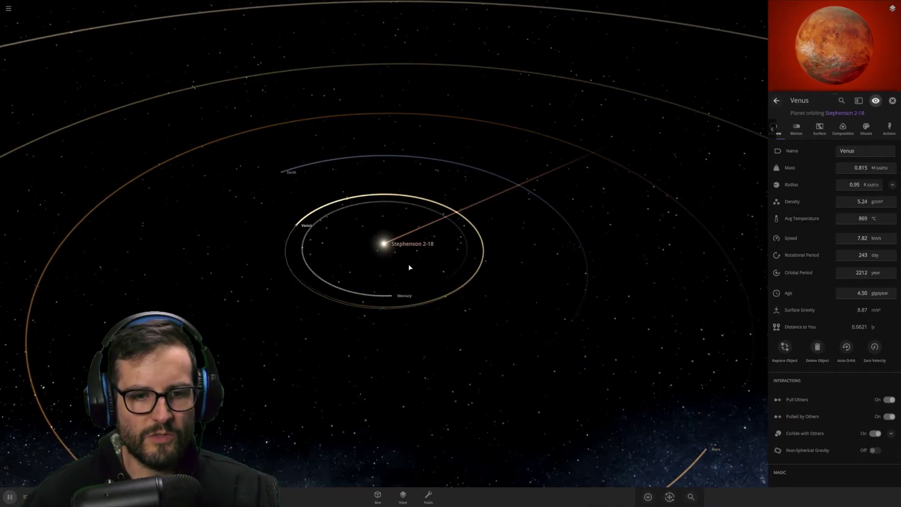
Close Venus's properties and frame the whole system out to Neptune's orbit.
key(Escape)
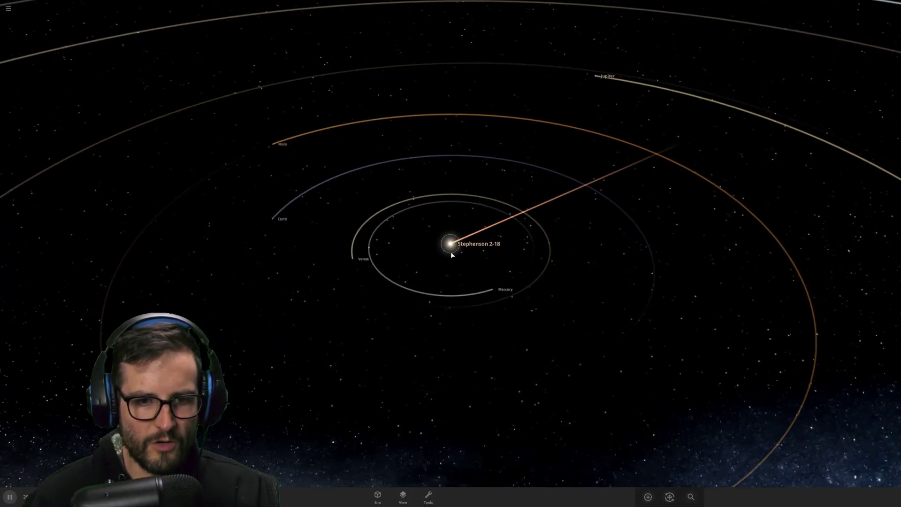
scroll(451, 255, down, 6)
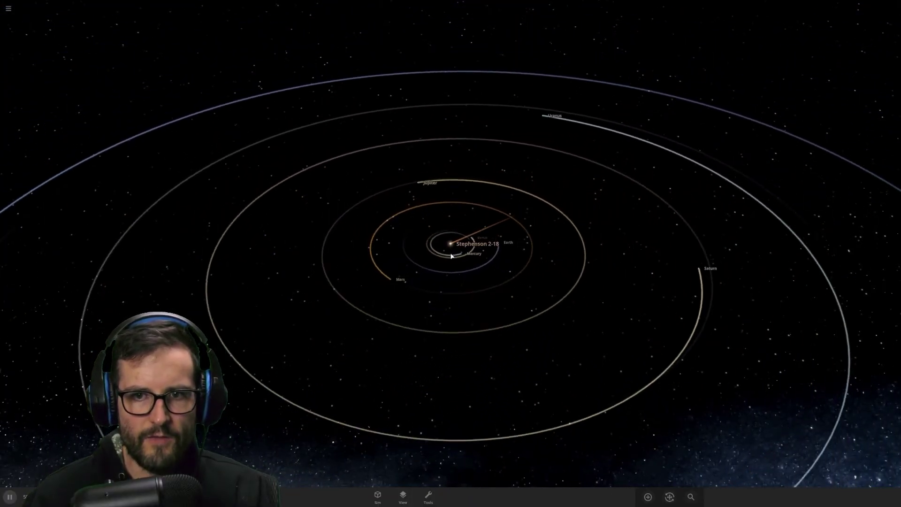
scroll(451, 254, down, 4)
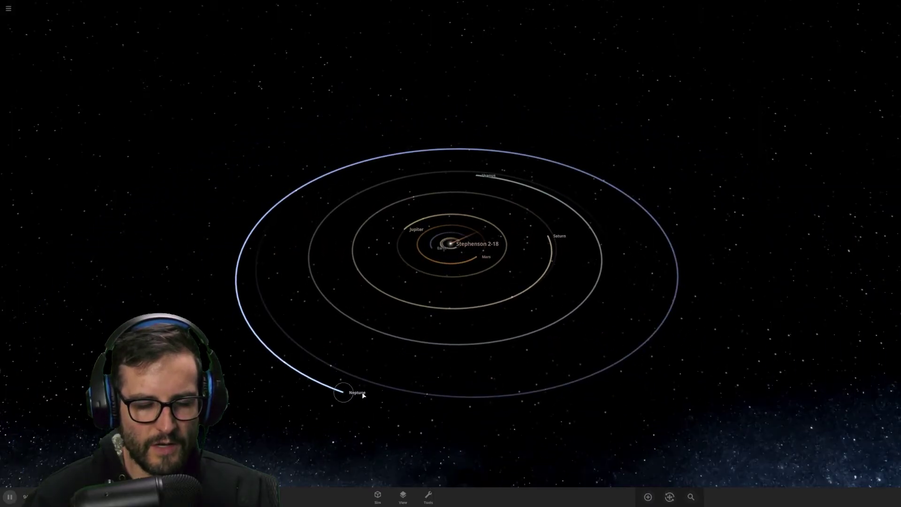